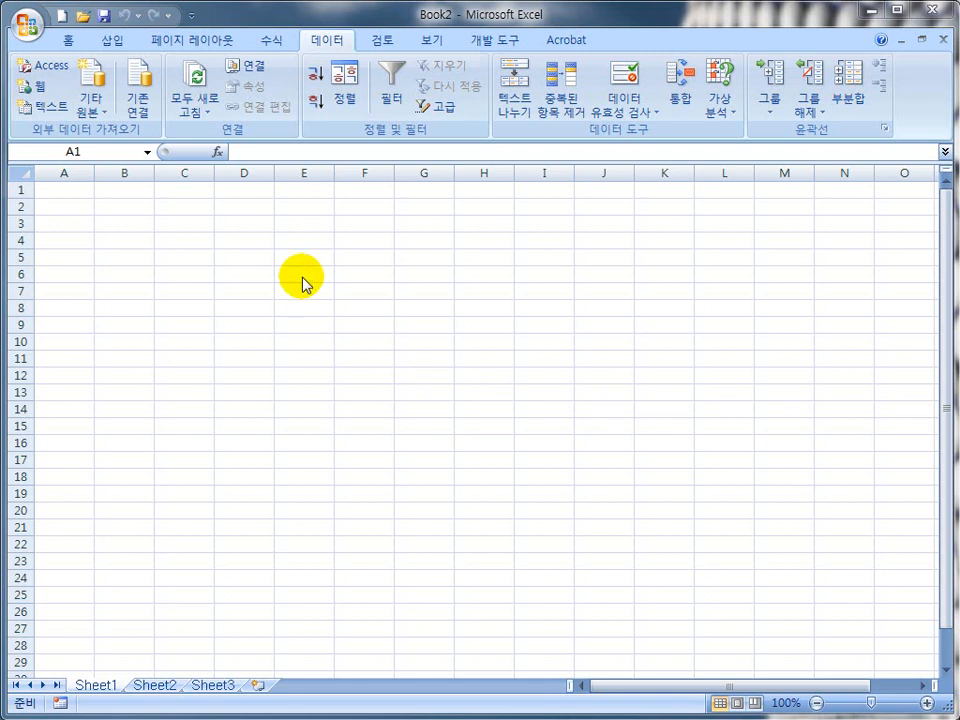
Step: Open the workbook 데이터베이스 개념이해 from the Lesson16 folder
left_click(80, 15)
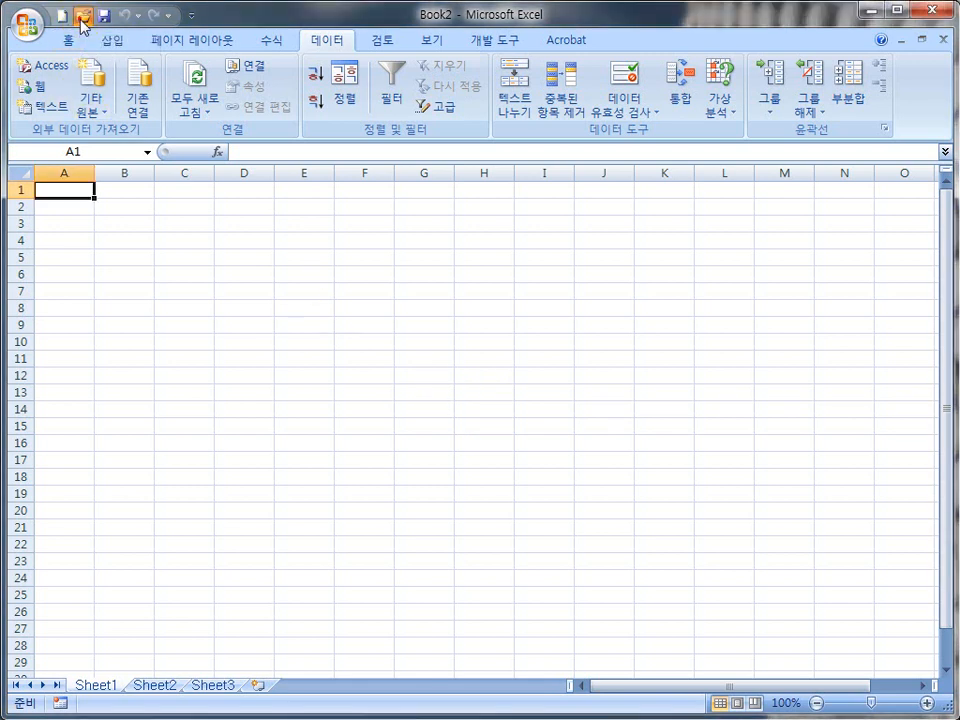
left_click(80, 17)
left_click(228, 130)
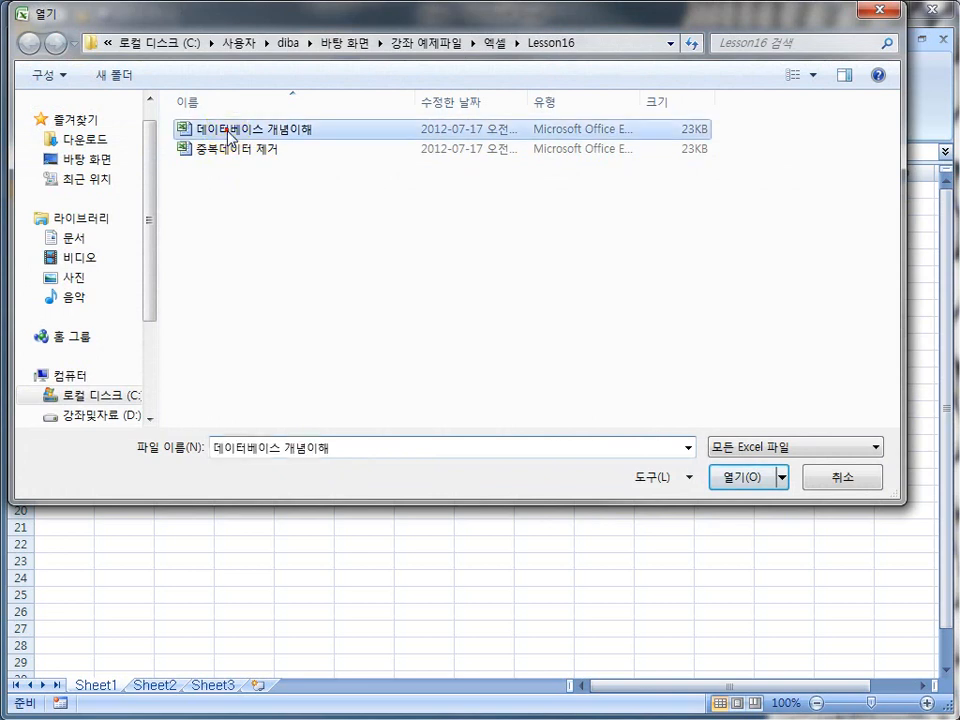
left_click(741, 484)
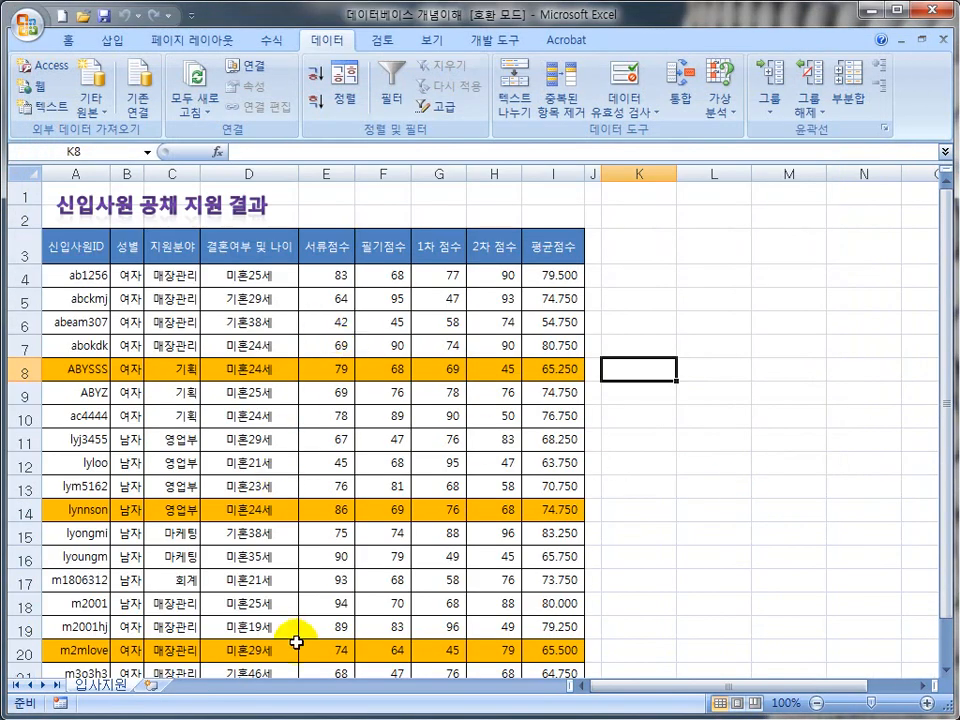
Step: Select the first record's 지원분야 cell and look through the records of the 신입사원 공채 지원 결과 table
left_click_drag(582, 688, 582, 688)
left_click(162, 276)
scroll(163, 279, "down", 2)
scroll(163, 279, "up", 2)
scroll(160, 291, "down", 1)
scroll(160, 291, "up", 1)
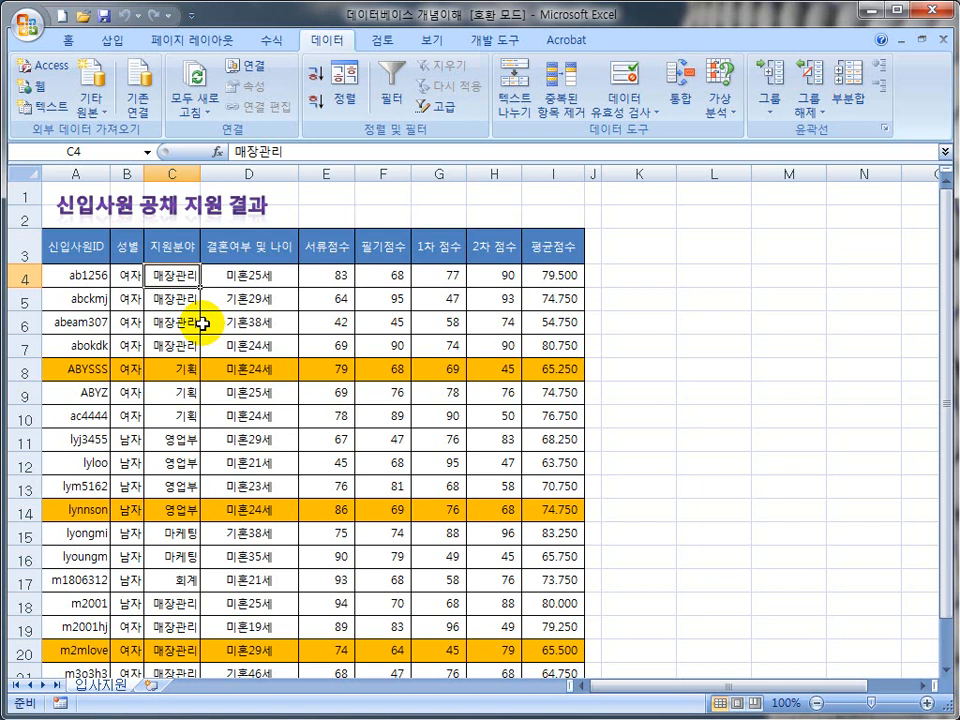
scroll(203, 323, "down", 2)
scroll(203, 323, "up", 2)
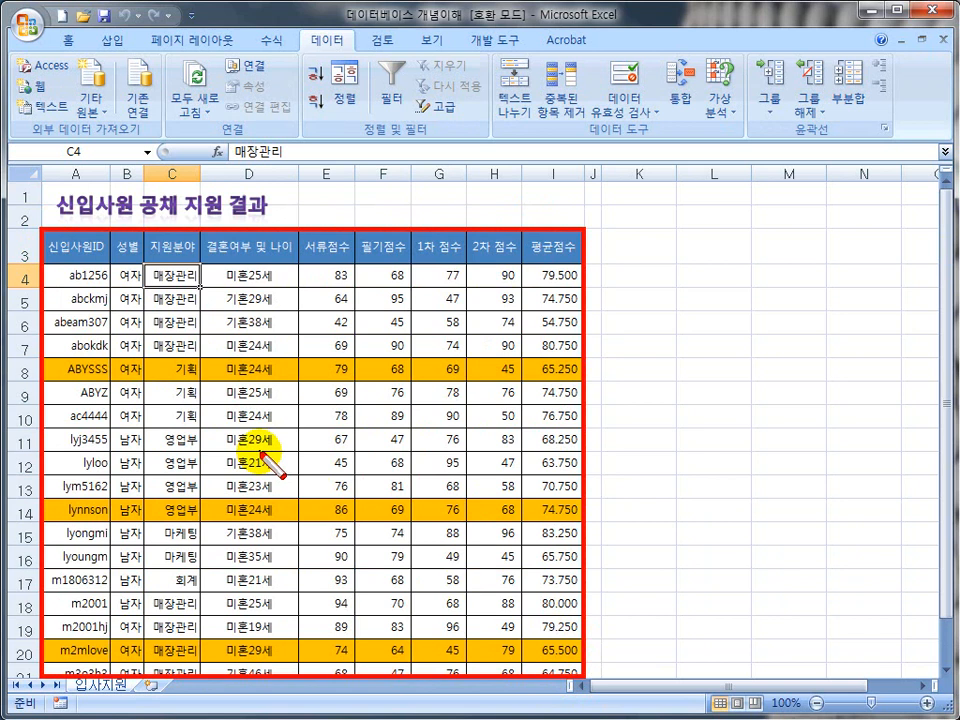
key("Escape")
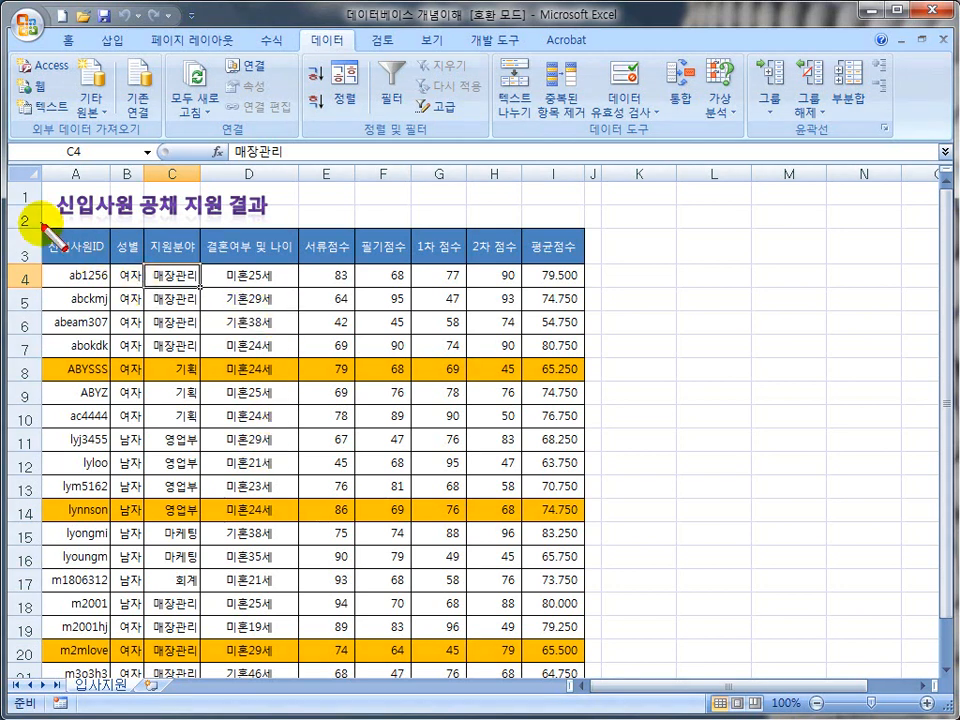
left_click_drag(42, 226, 112, 668)
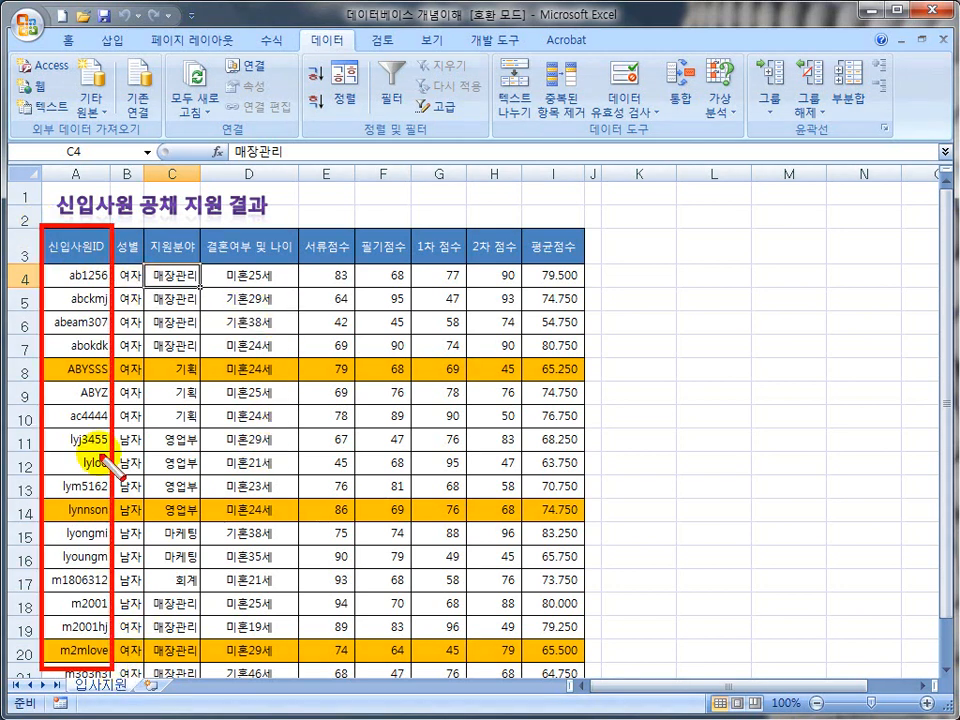
mouse_move(112, 226)
left_mouse_down()
mouse_move(152, 690)
mouse_move(143, 668)
left_mouse_up()
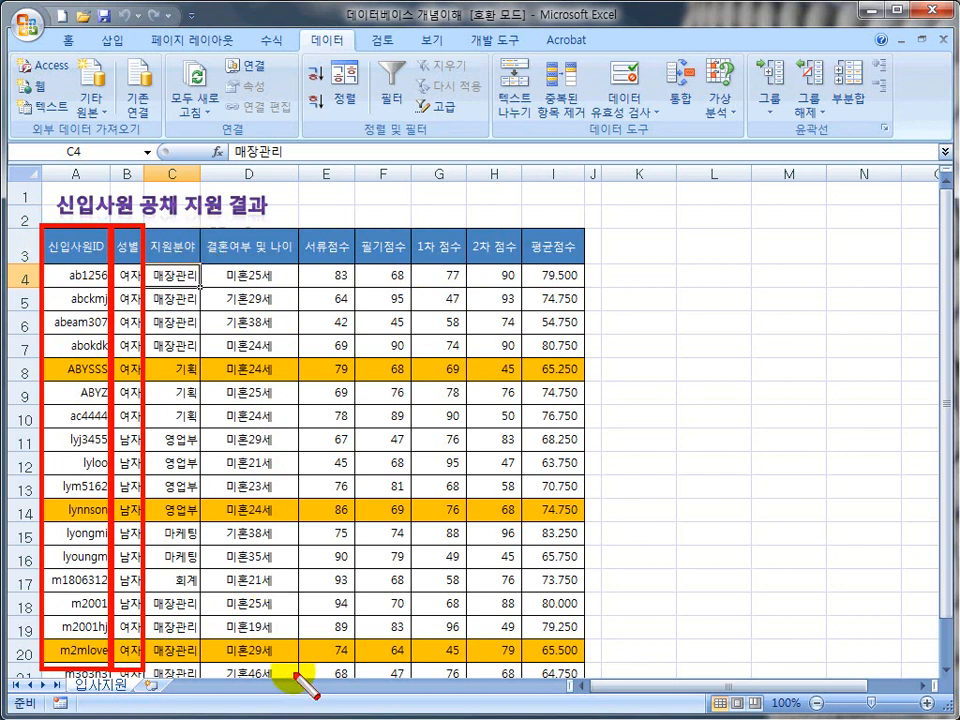
left_click_drag(298, 673, 198, 226)
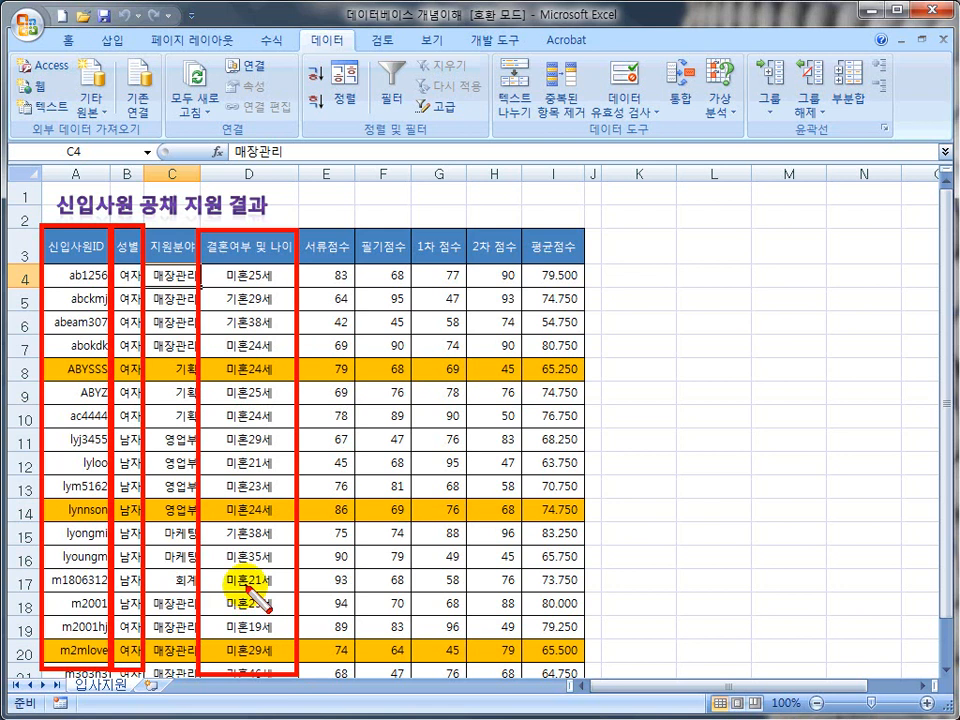
key("e")
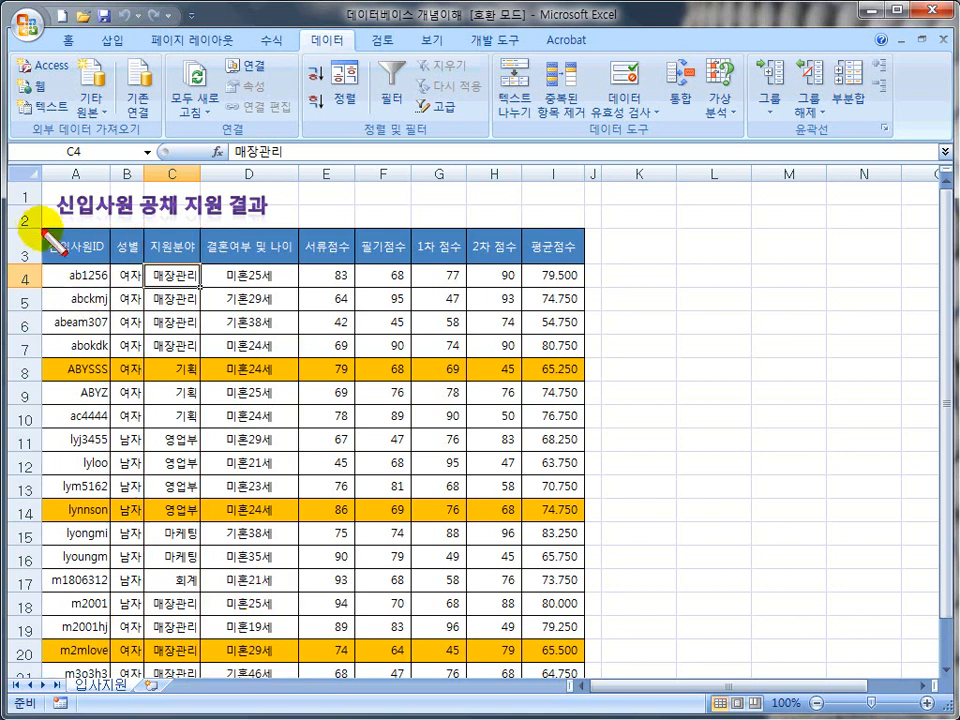
left_click_drag(40, 222, 583, 265)
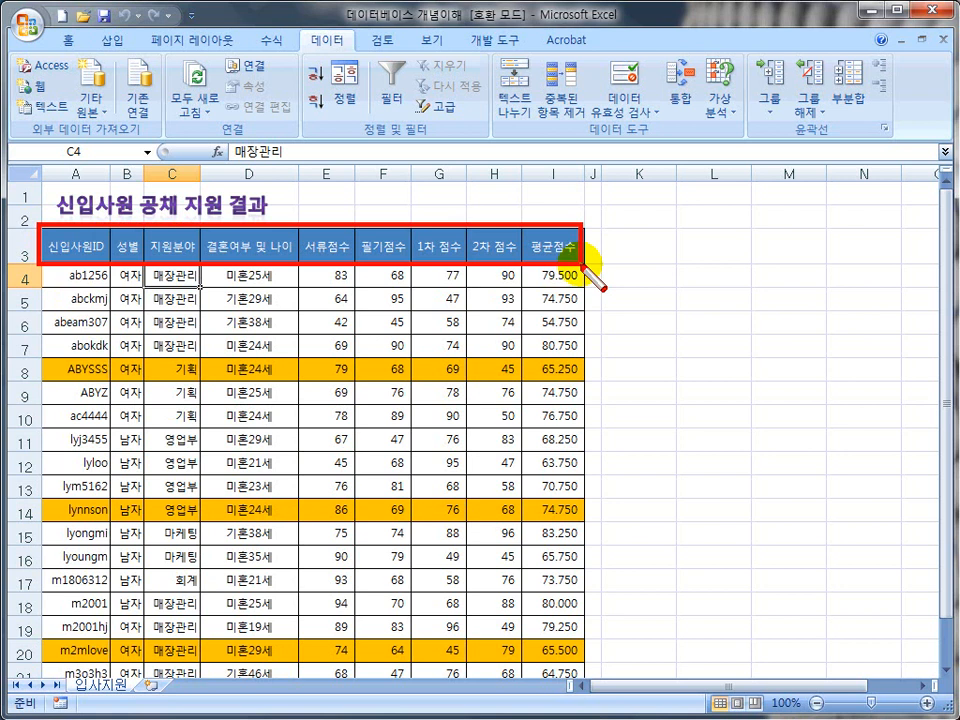
key("e")
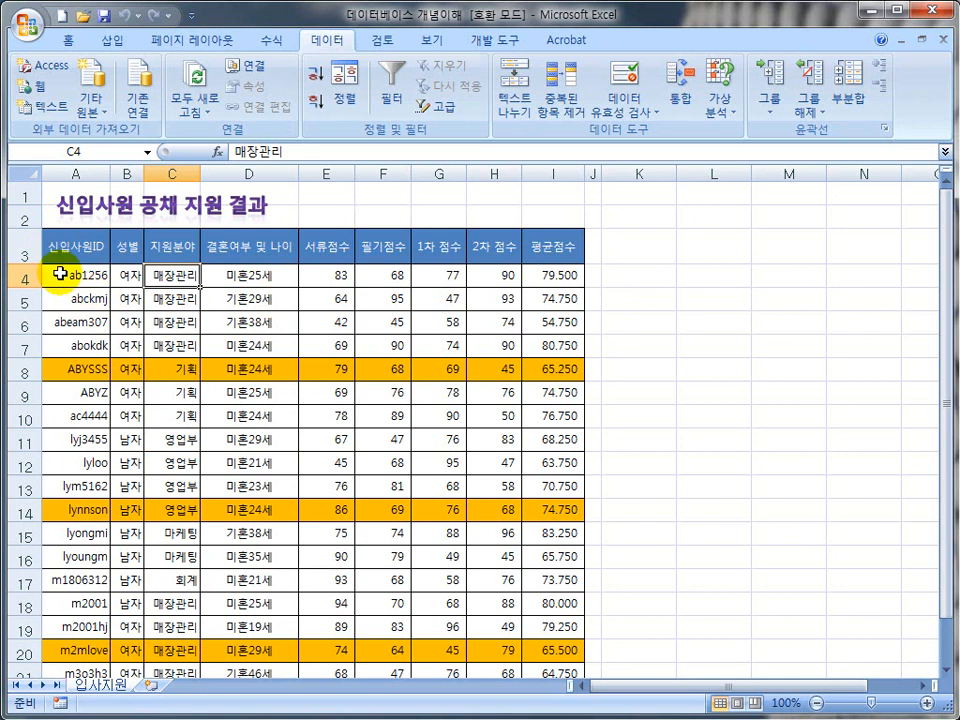
mouse_move(41, 263)
left_mouse_down()
mouse_move(112, 290)
mouse_move(586, 291)
left_mouse_up()
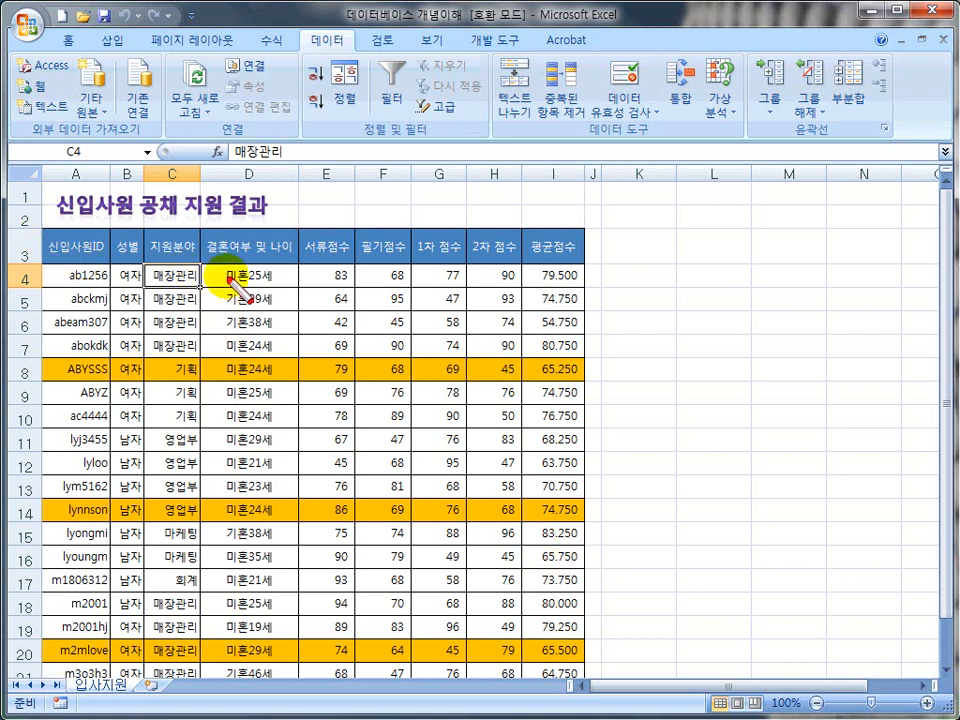
mouse_move(500, 285)
left_mouse_down()
mouse_move(594, 262)
mouse_move(587, 266)
left_mouse_up()
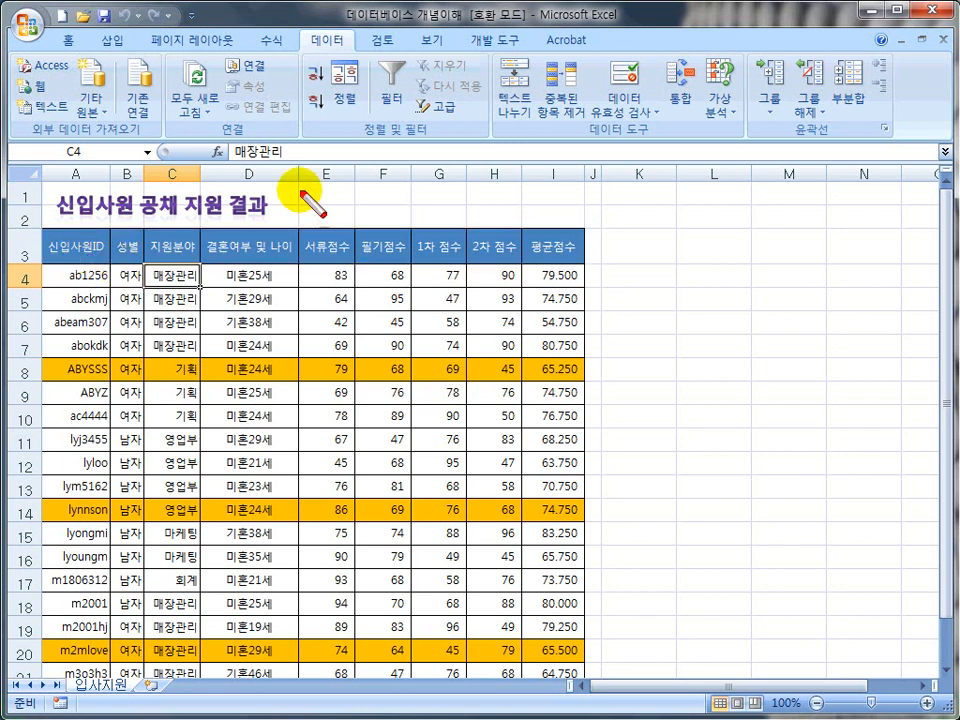
left_click(108, 40)
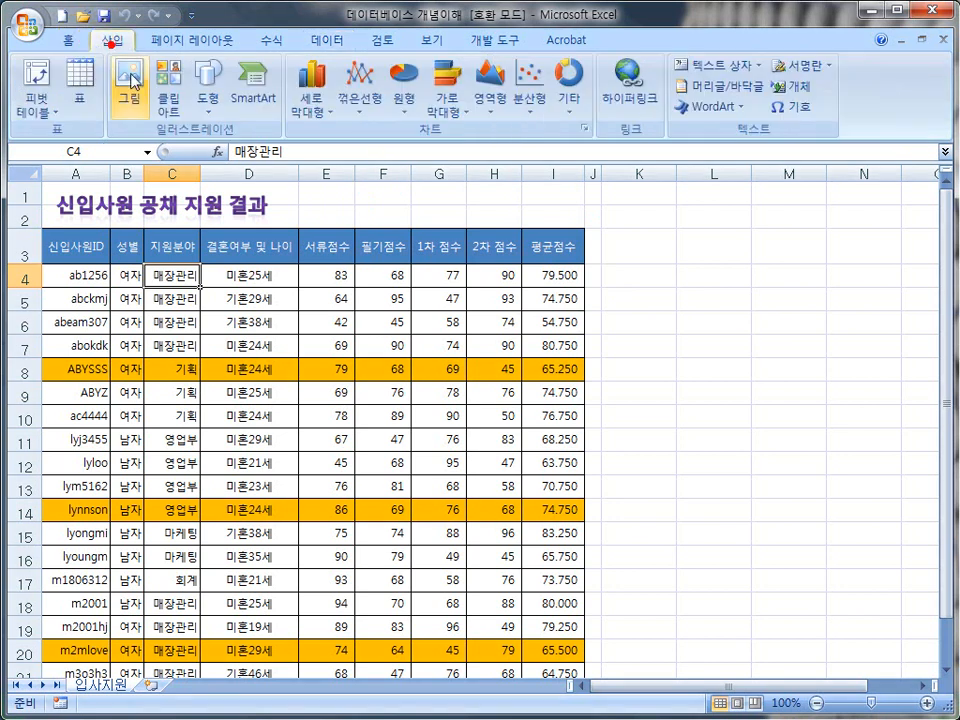
left_click(72, 40)
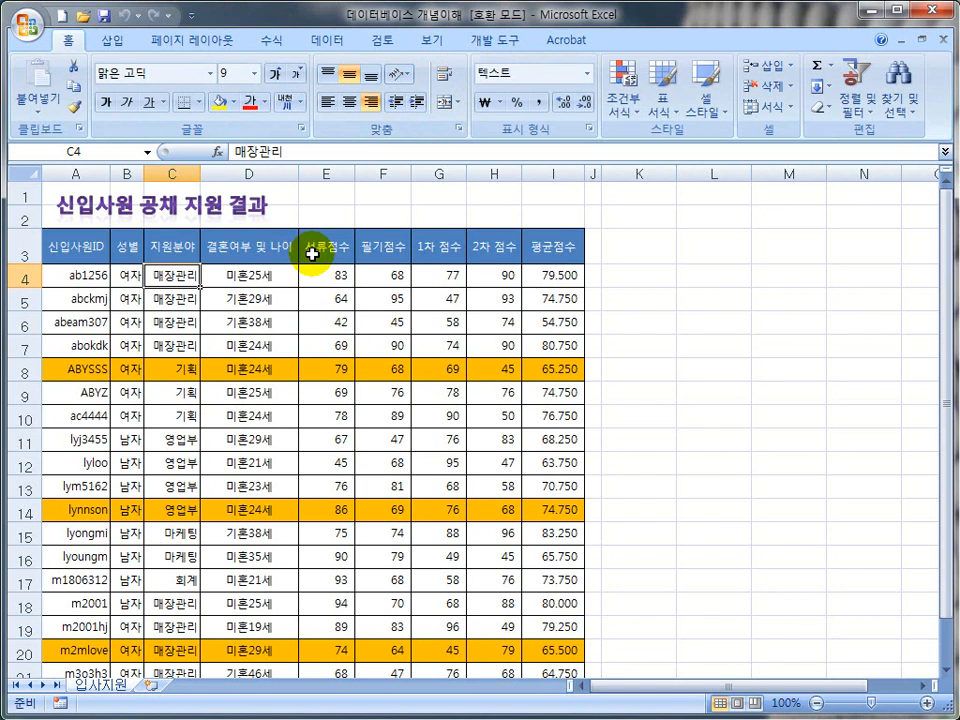
key("ctrl+shift+d")
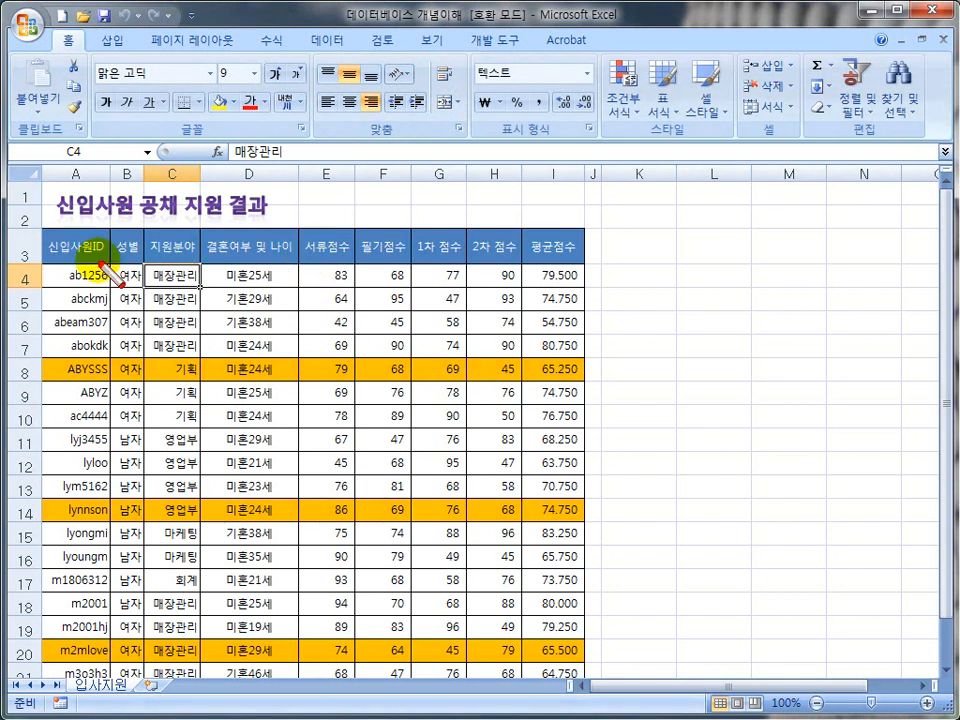
mouse_move(41, 265)
left_mouse_down()
mouse_move(455, 609)
mouse_move(565, 678)
mouse_move(595, 683)
left_mouse_up()
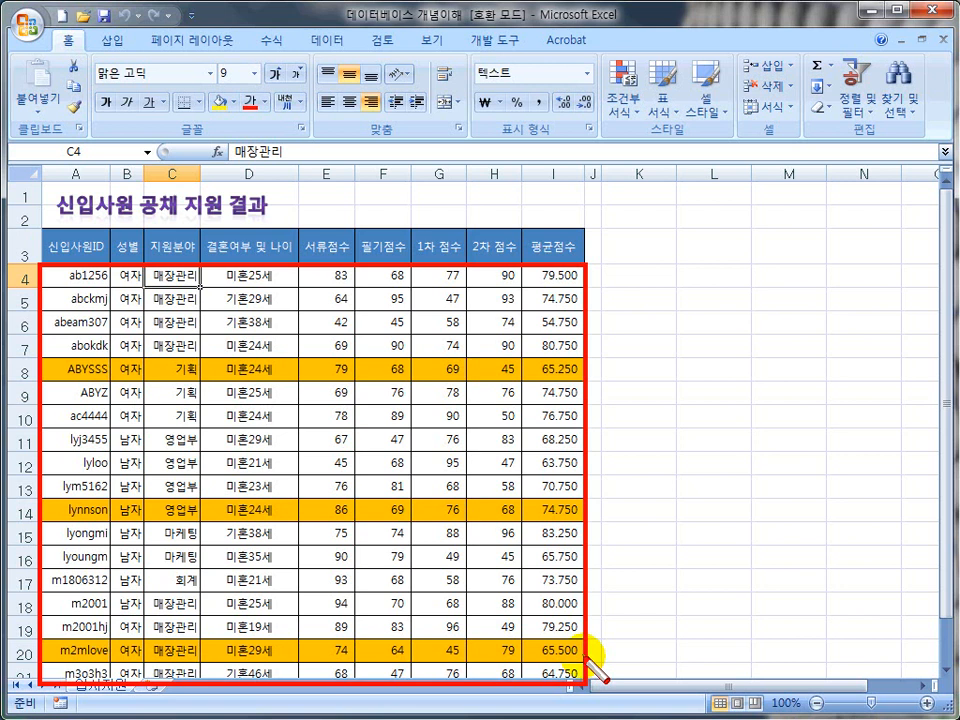
key("e")
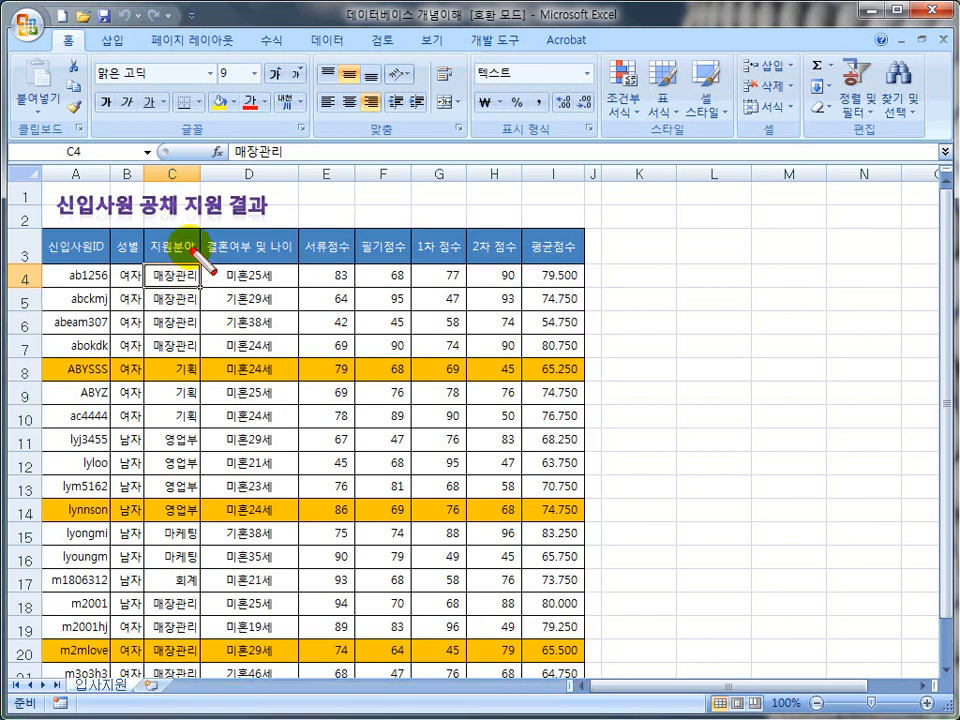
left_click_drag(300, 679, 301, 681)
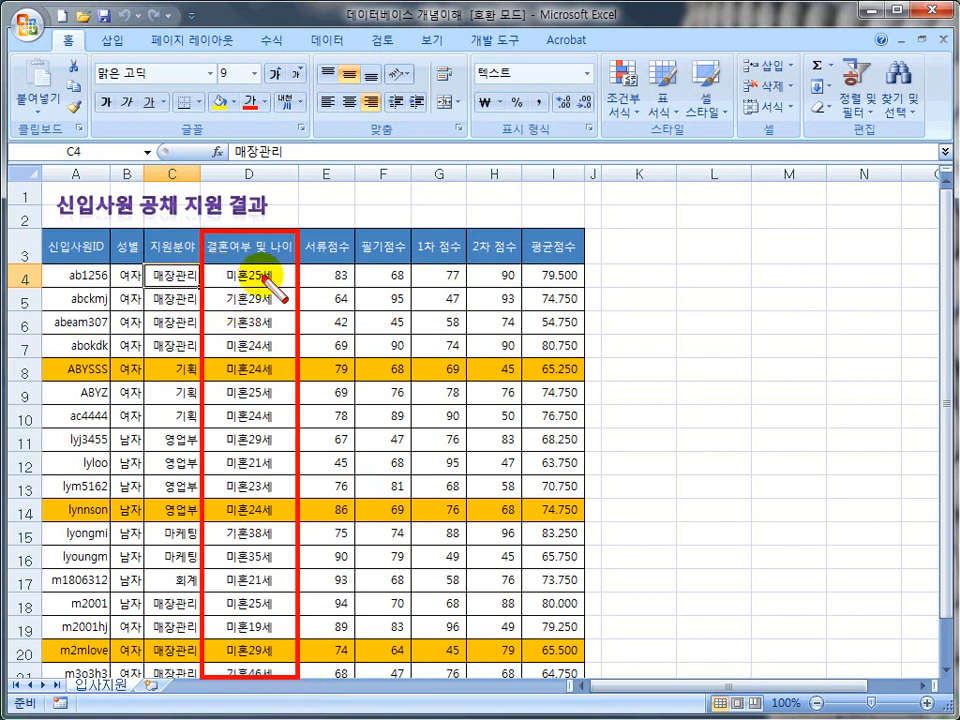
key("e")
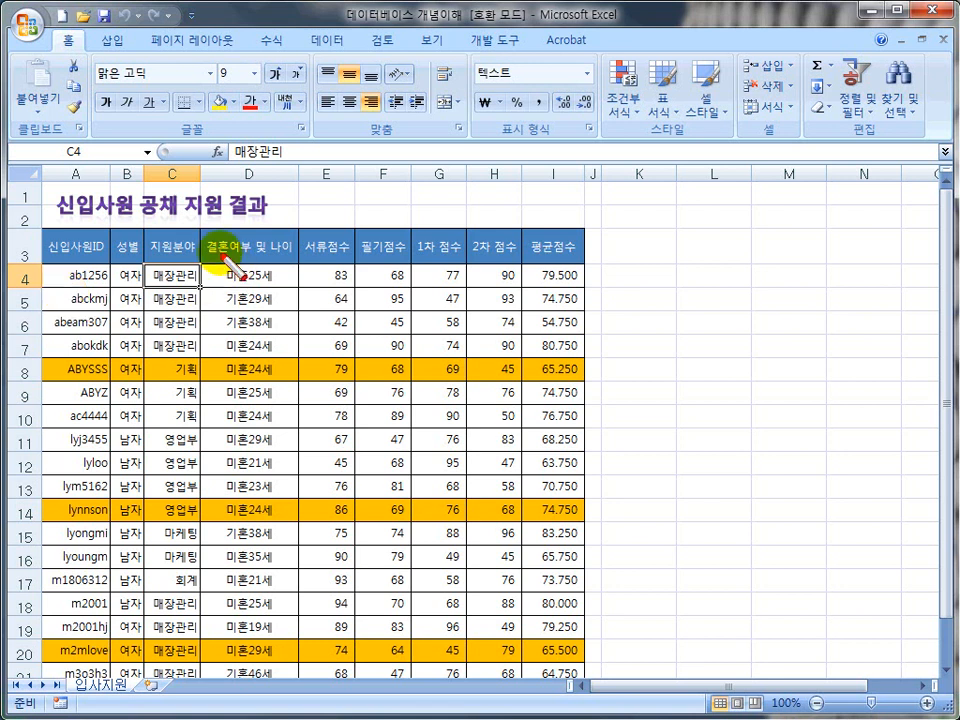
mouse_move(208, 240)
left_mouse_down()
mouse_move(311, 643)
mouse_move(297, 653)
left_mouse_up()
left_click_drag(306, 245, 358, 664)
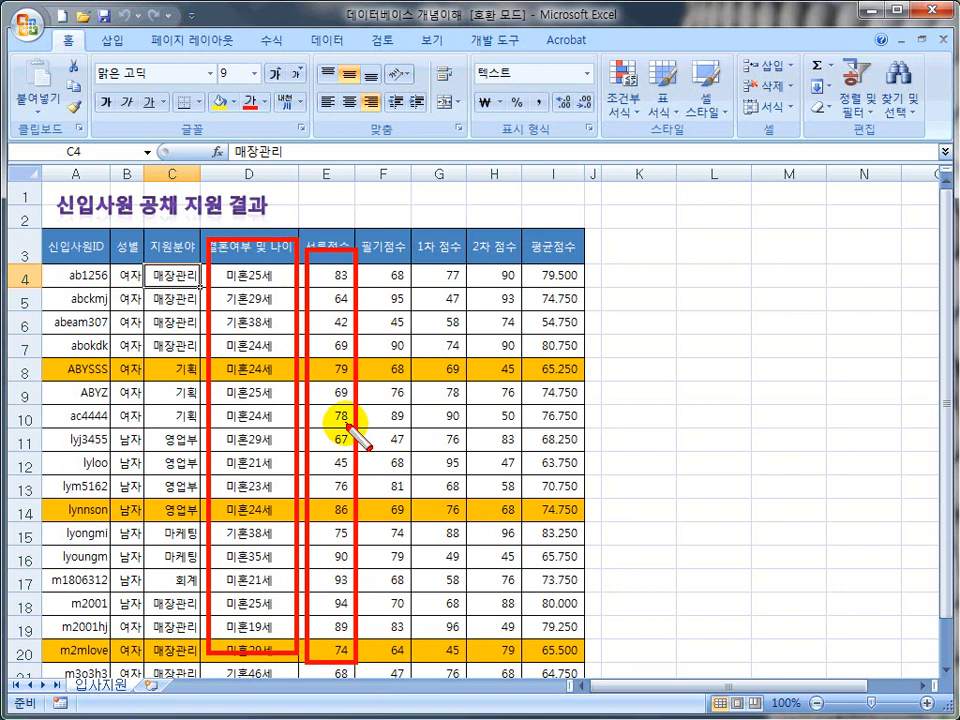
key("Escape")
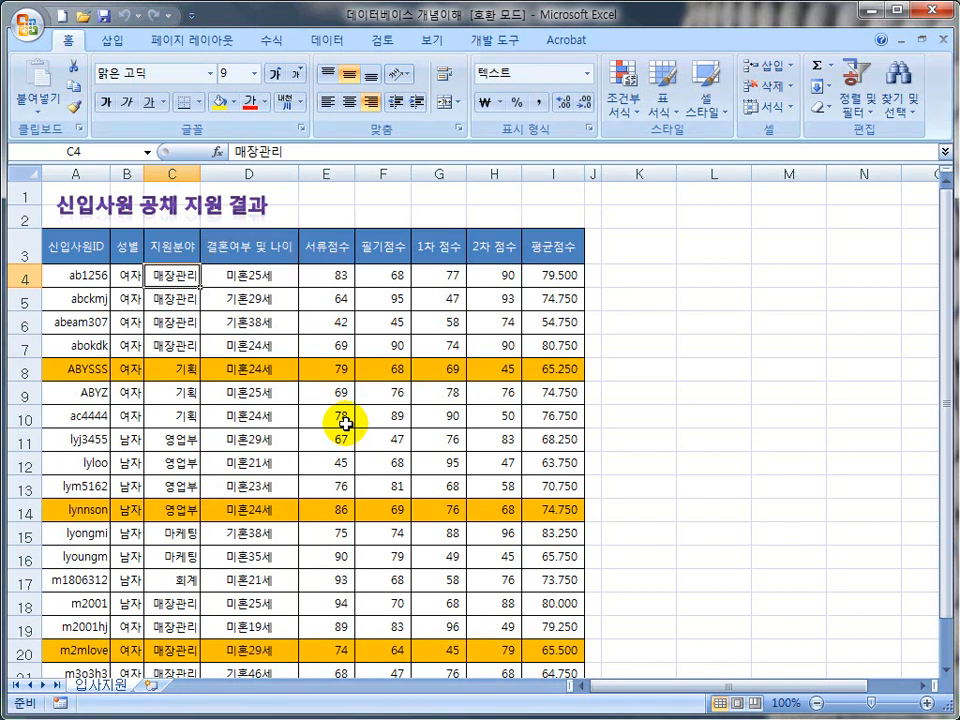
key("ctrl+2")
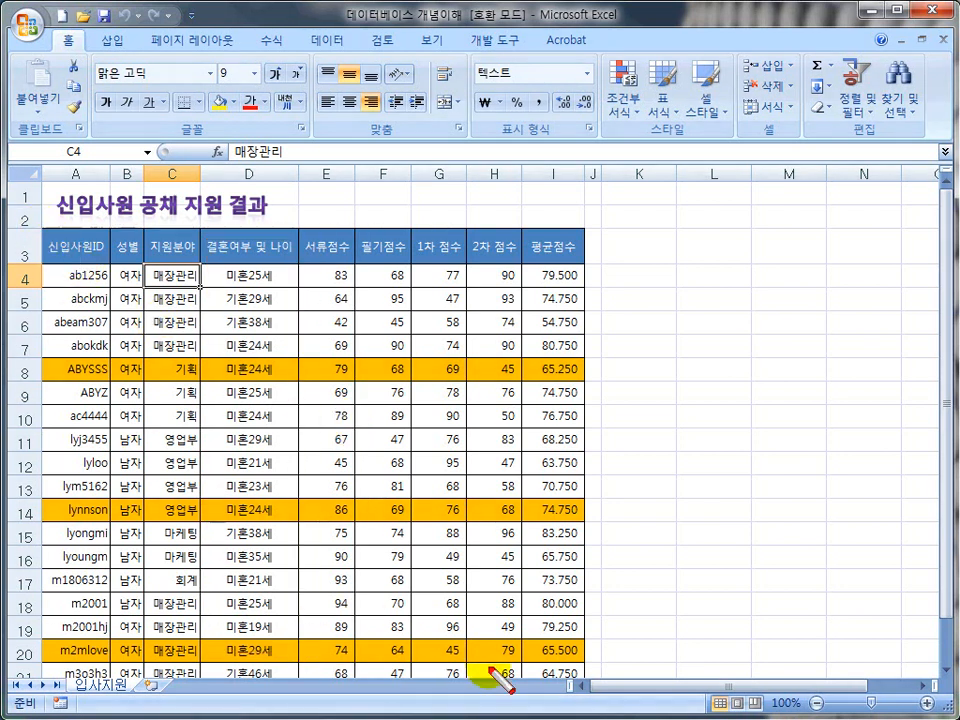
left_click_drag(574, 681, 38, 226)
key("Escape")
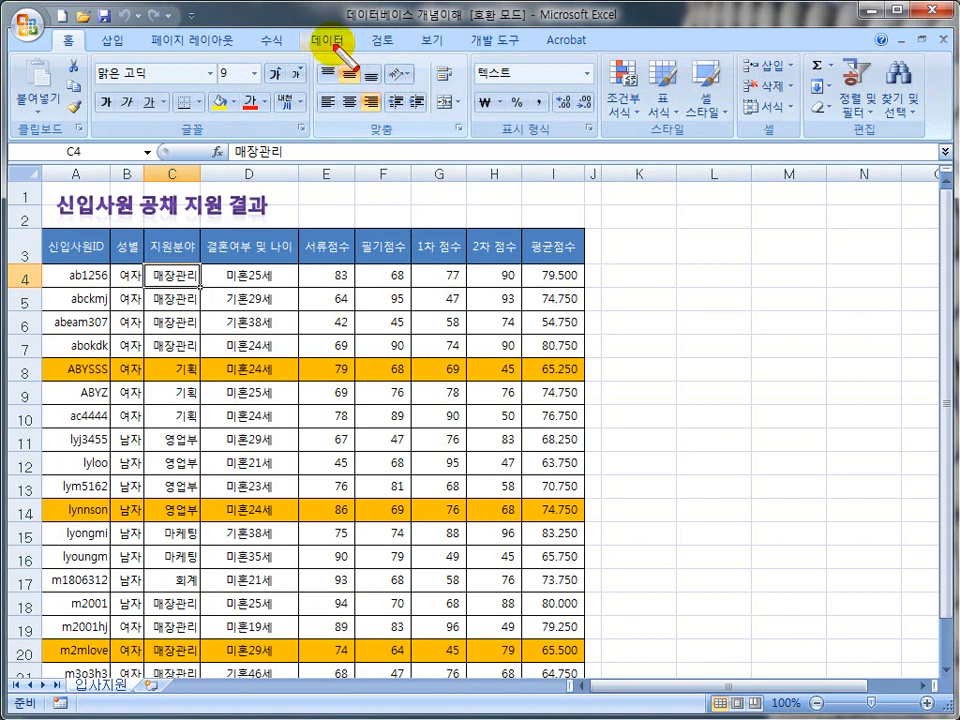
left_click(332, 43)
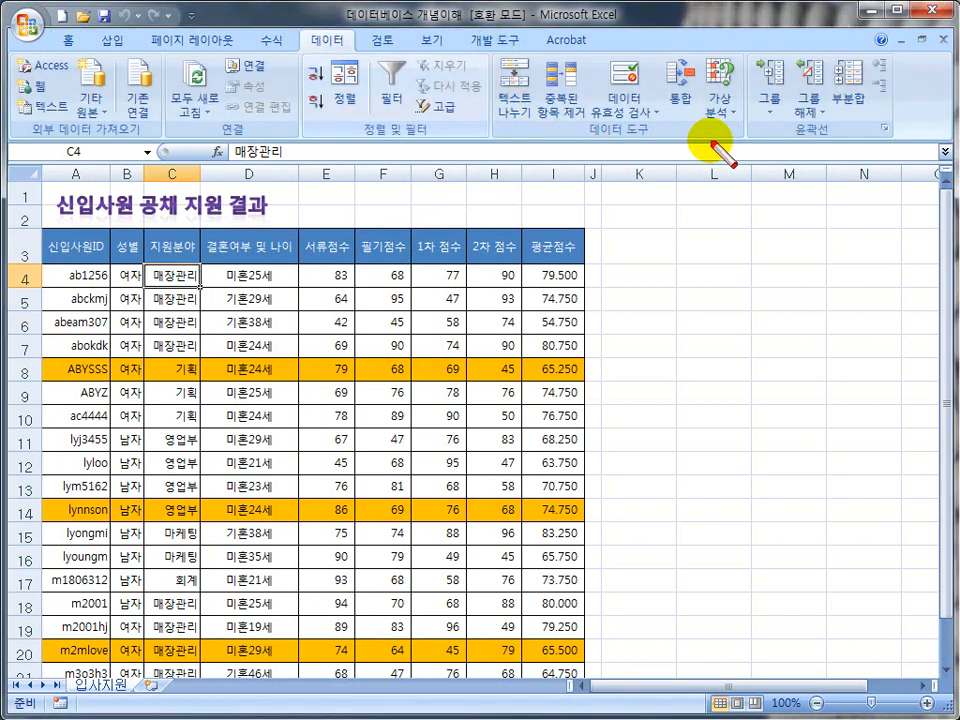
left_click_drag(743, 139, 490, 53)
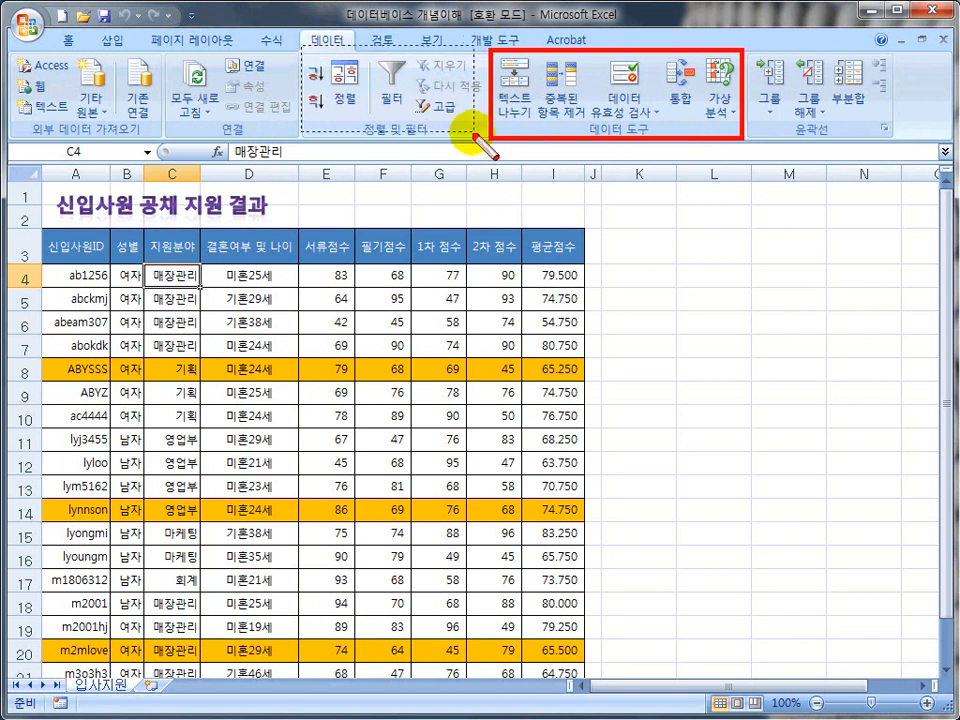
left_click_drag(301, 45, 477, 135)
key("Escape")
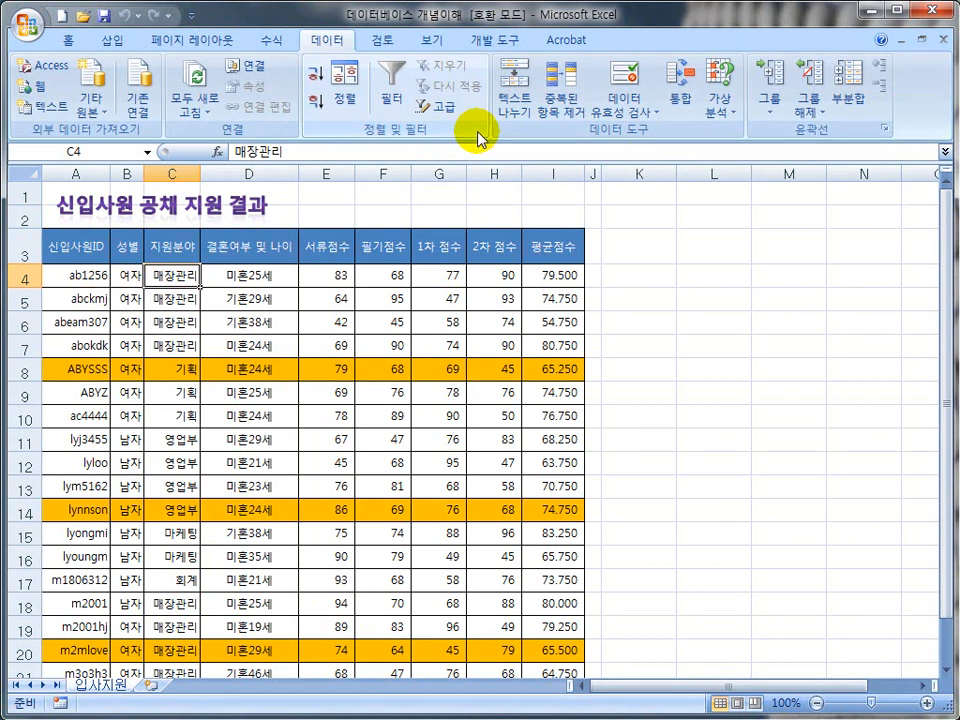
mouse_move(42, 262)
left_mouse_down()
mouse_move(212, 296)
mouse_move(563, 298)
mouse_move(570, 280)
mouse_move(584, 287)
left_mouse_up()
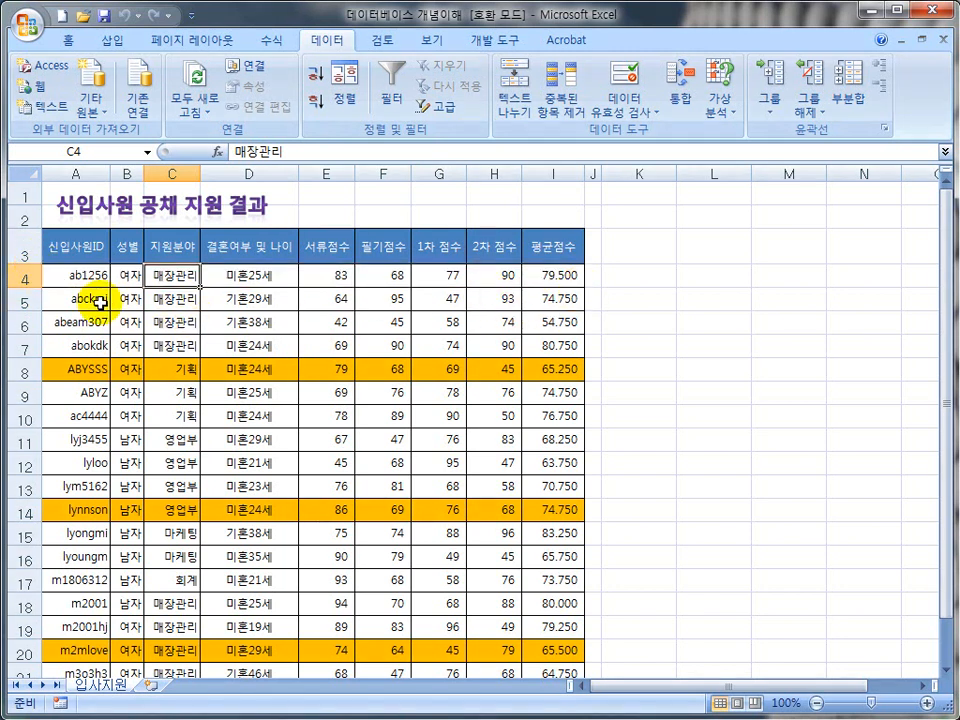
left_click_drag(50, 302, 598, 301)
mouse_move(55, 317)
left_mouse_down()
mouse_move(253, 334)
mouse_move(585, 333)
left_mouse_up()
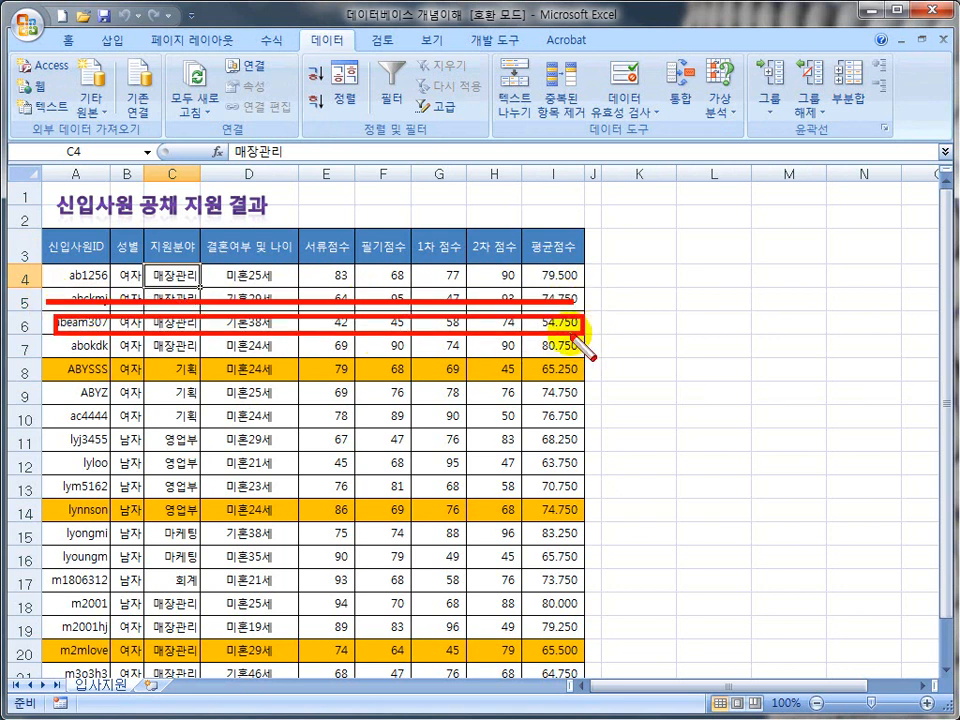
key("e")
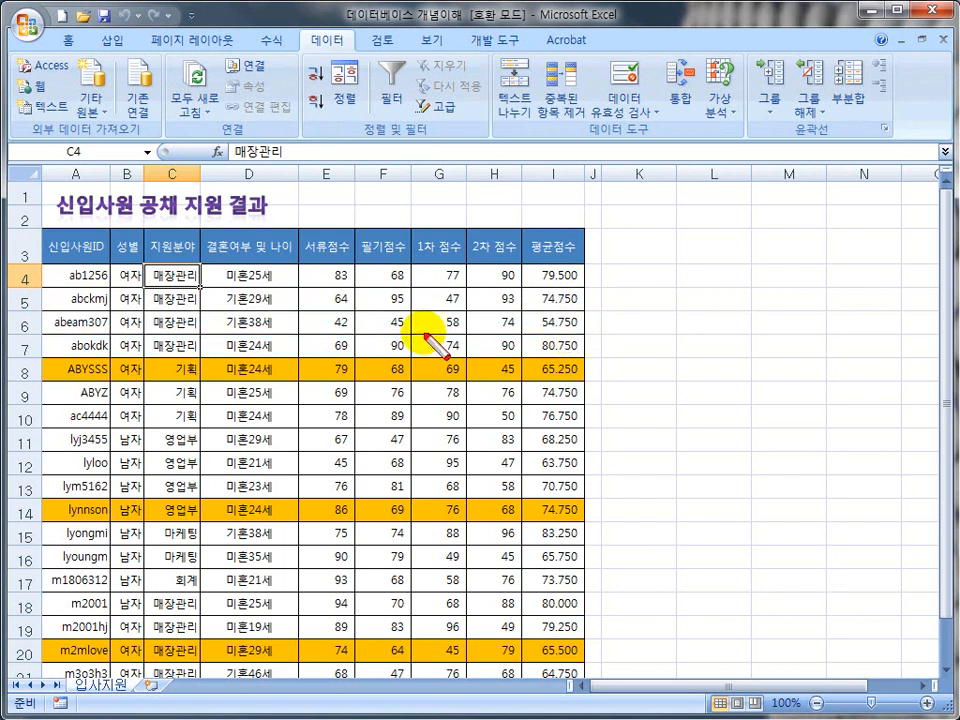
mouse_move(32, 308)
left_mouse_down()
mouse_move(568, 317)
mouse_move(574, 336)
left_mouse_up()
key("e")
key("Escape")
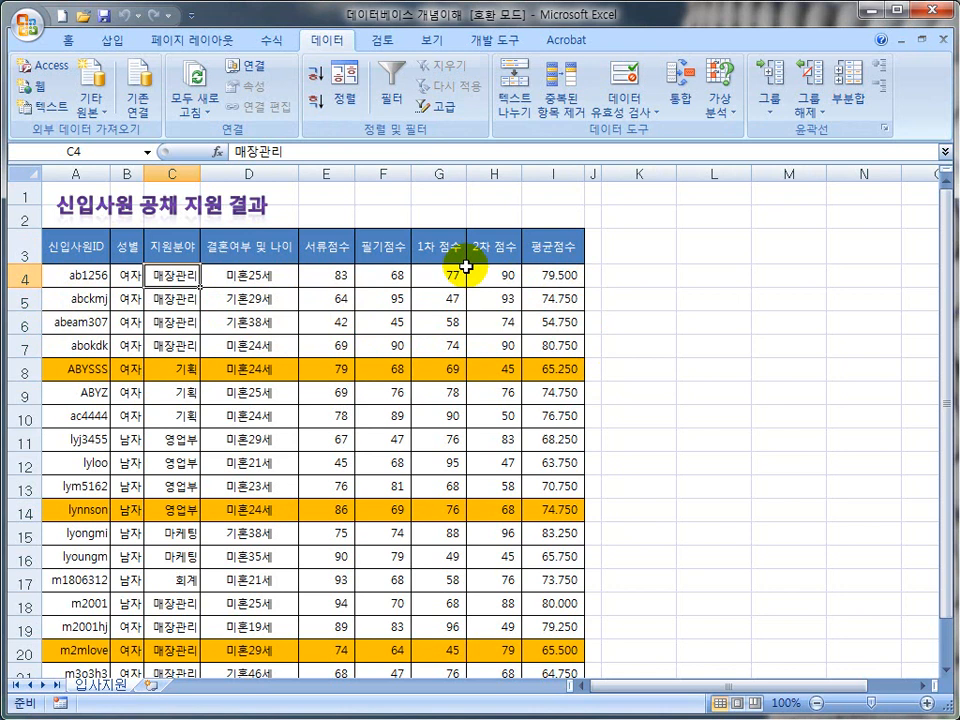
Step: Add the 레코드 관리 command from 리본 메뉴에 없는 명령 to the Quick Access Toolbar for all documents
left_click(25, 30)
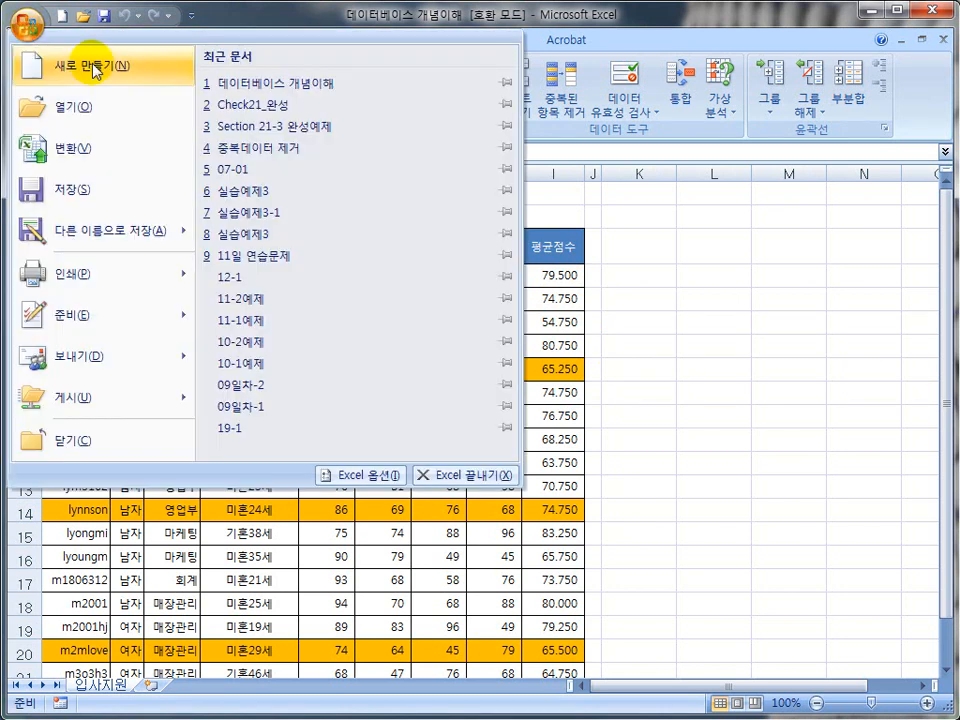
left_click(349, 476)
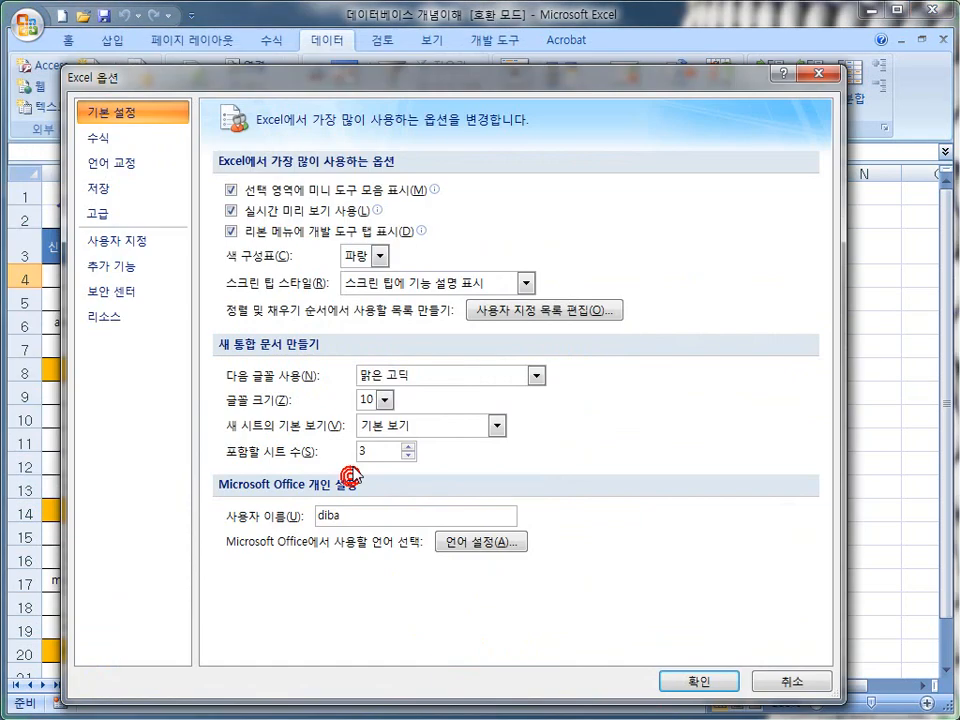
left_click(131, 244)
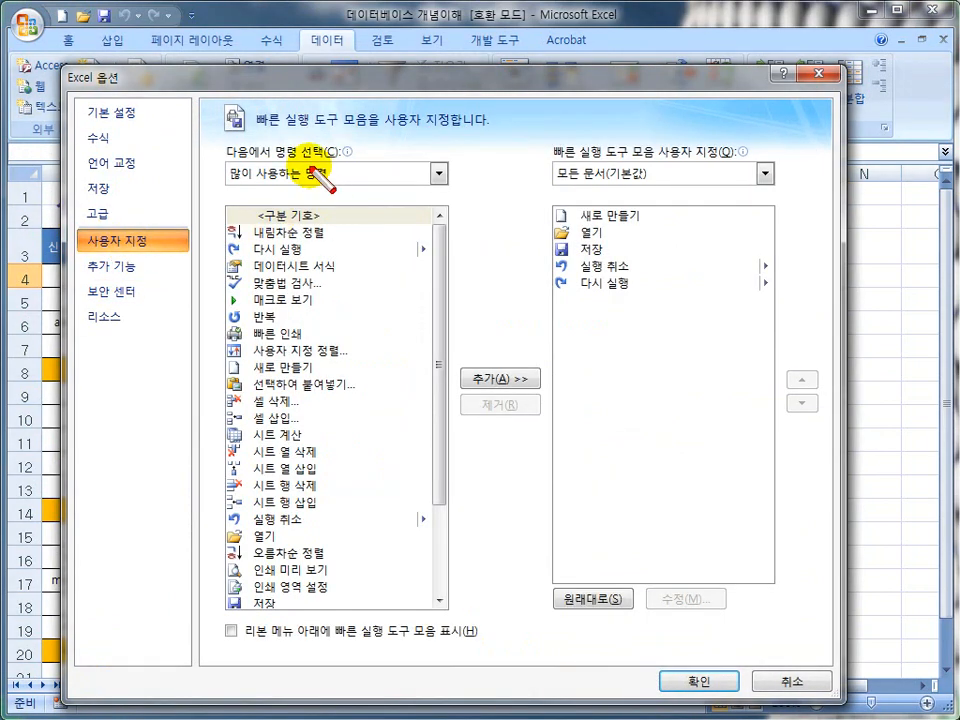
left_click(206, 151)
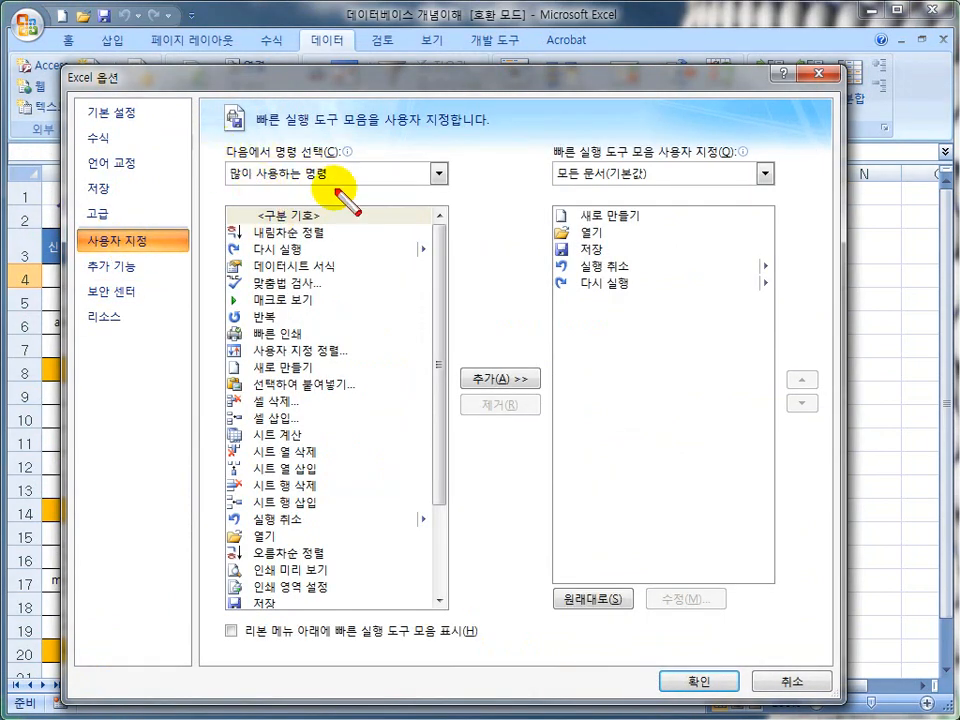
left_click(439, 176)
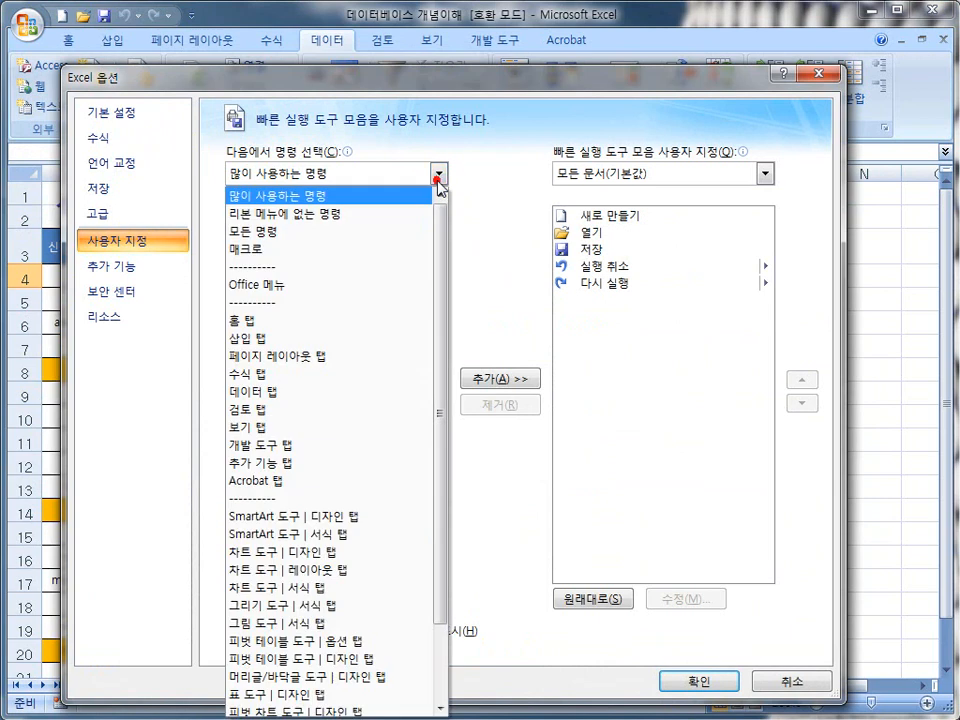
left_click(327, 215)
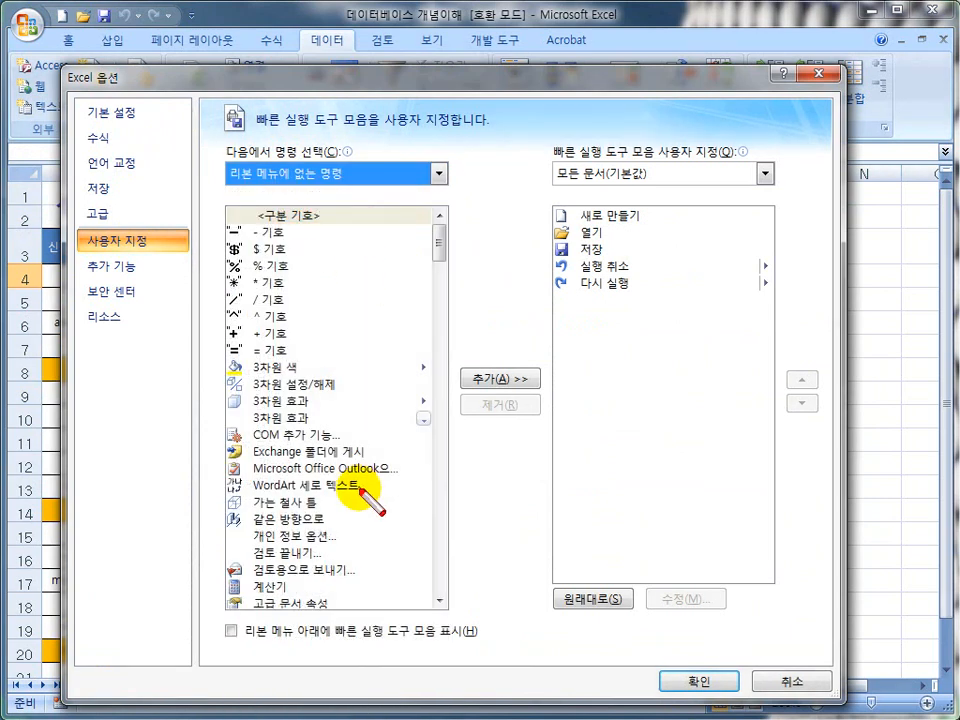
left_click_drag(435, 253, 456, 336)
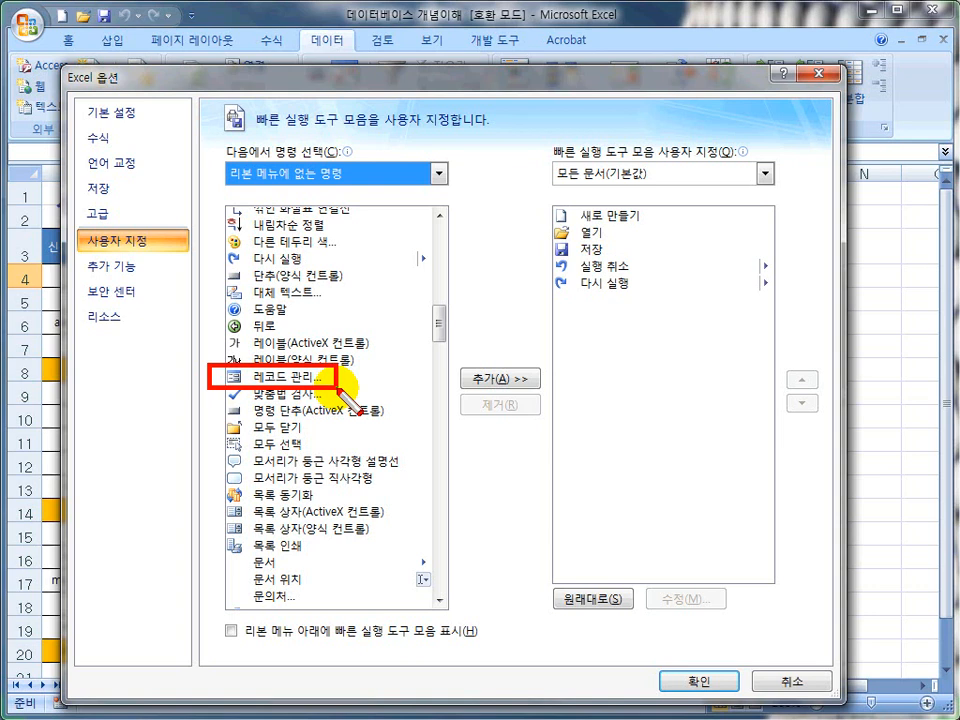
left_click(236, 378)
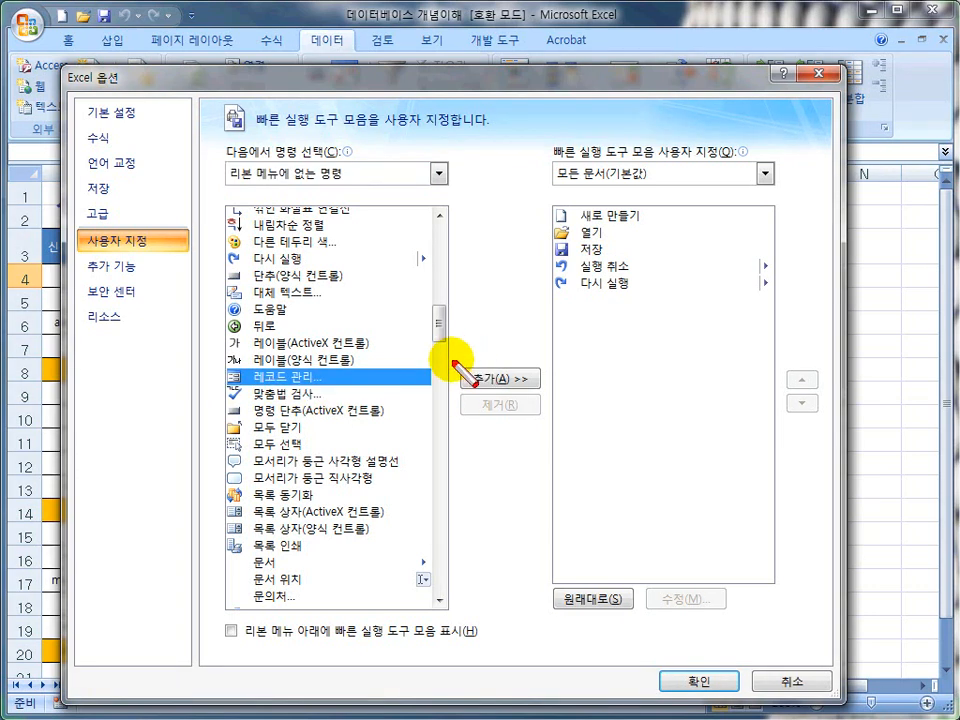
left_click(499, 380)
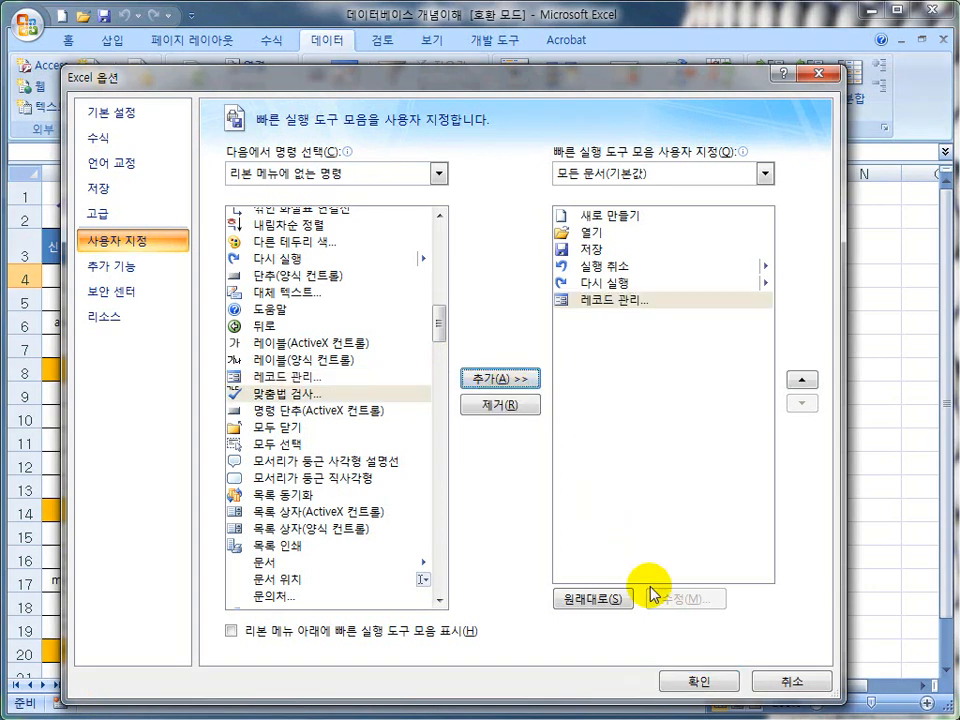
left_click(697, 684)
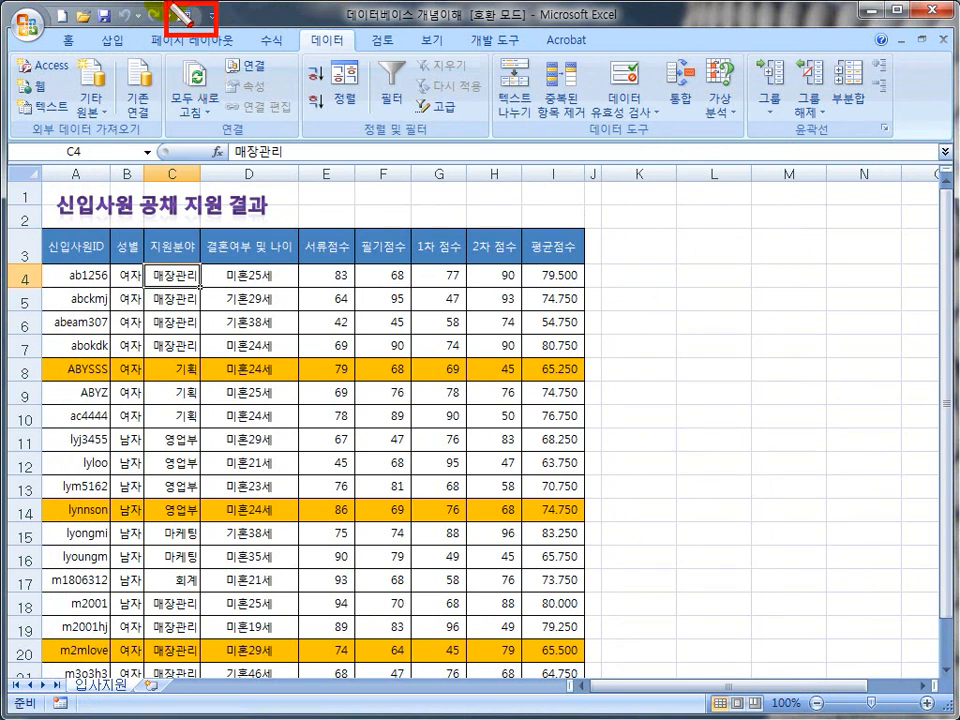
Step: Examine the data commands for sorting and filtering, data tools and outlining that apply to the applicant table
left_click_drag(248, 44, 781, 141)
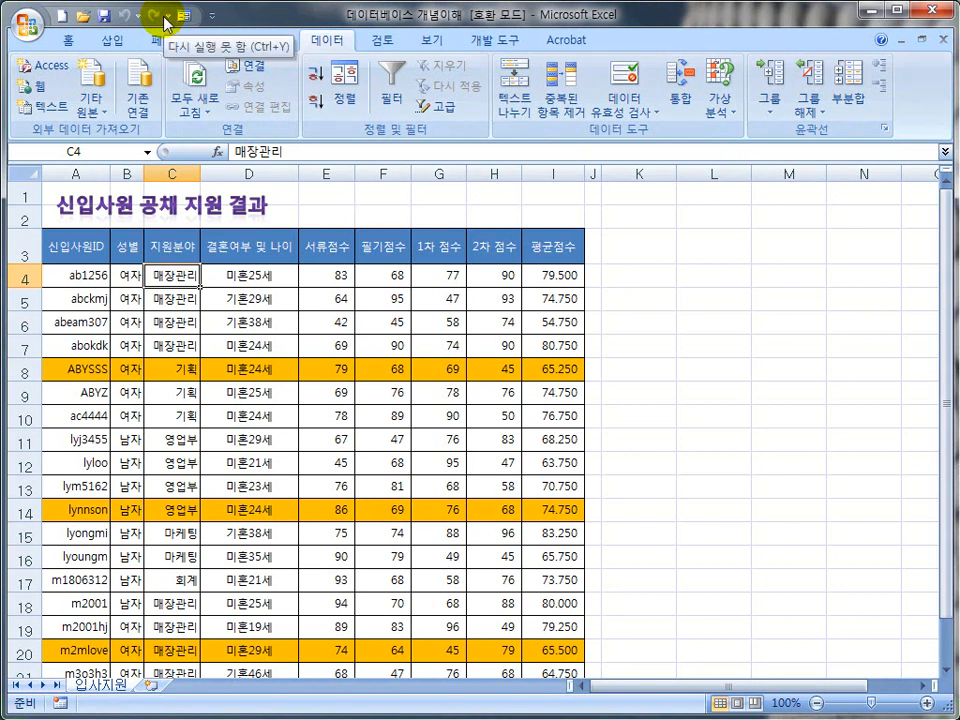
left_click_drag(303, 49, 366, 137)
key("Escape")
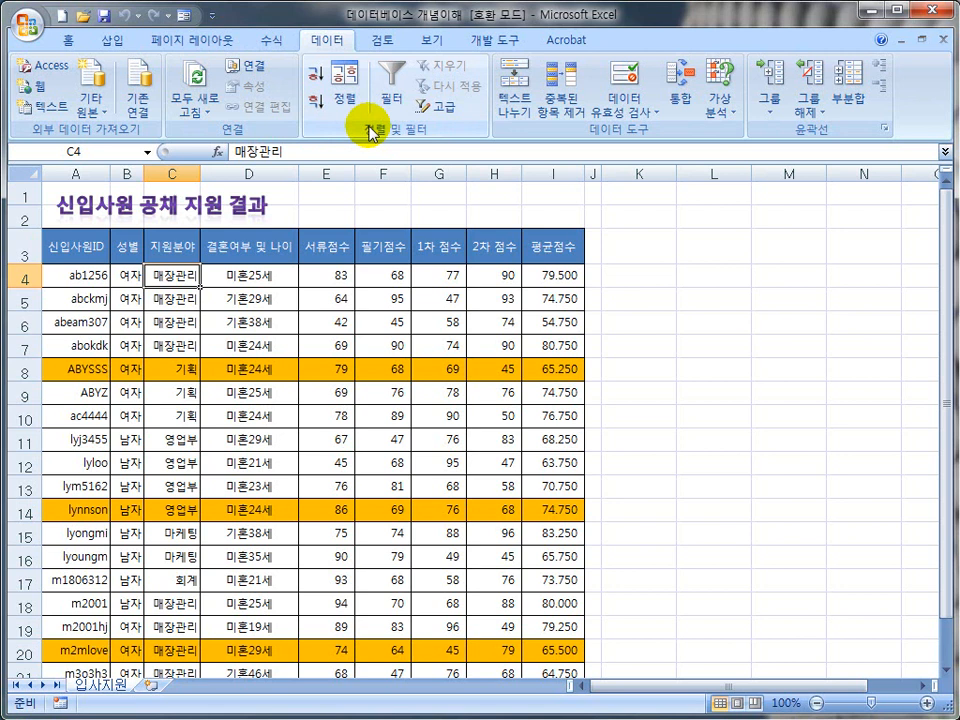
left_click_drag(756, 41, 887, 134)
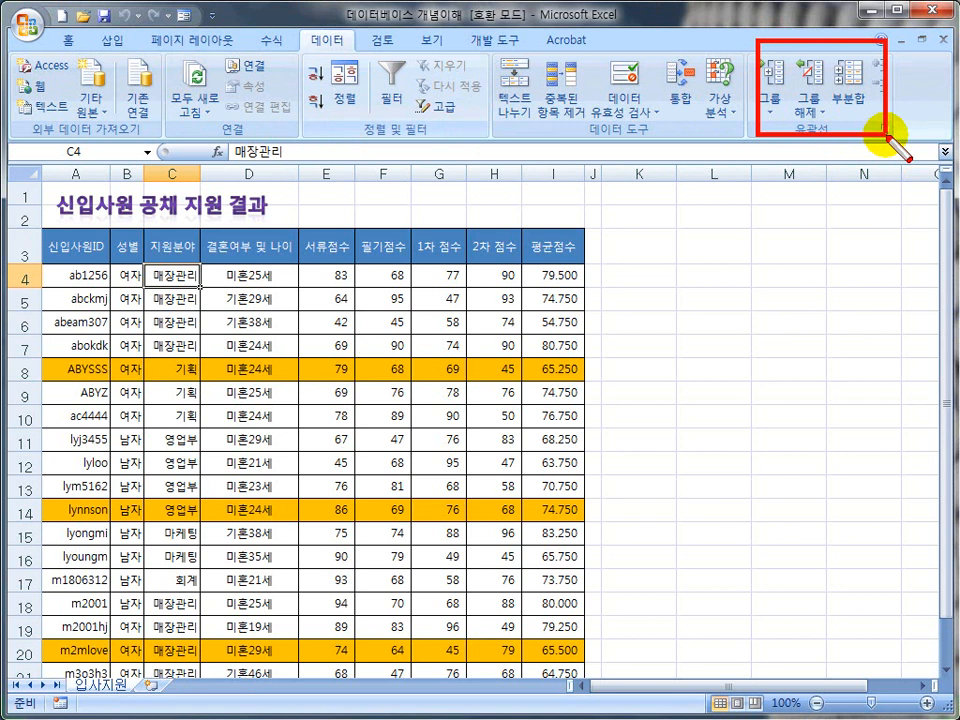
left_click_drag(745, 47, 793, 103)
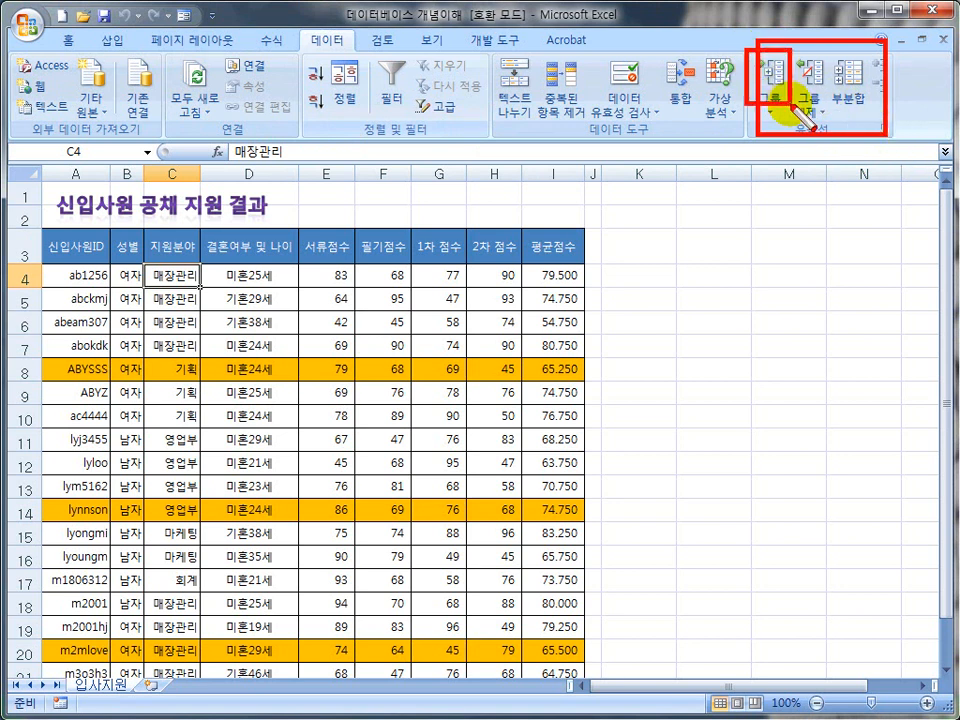
key("Escape")
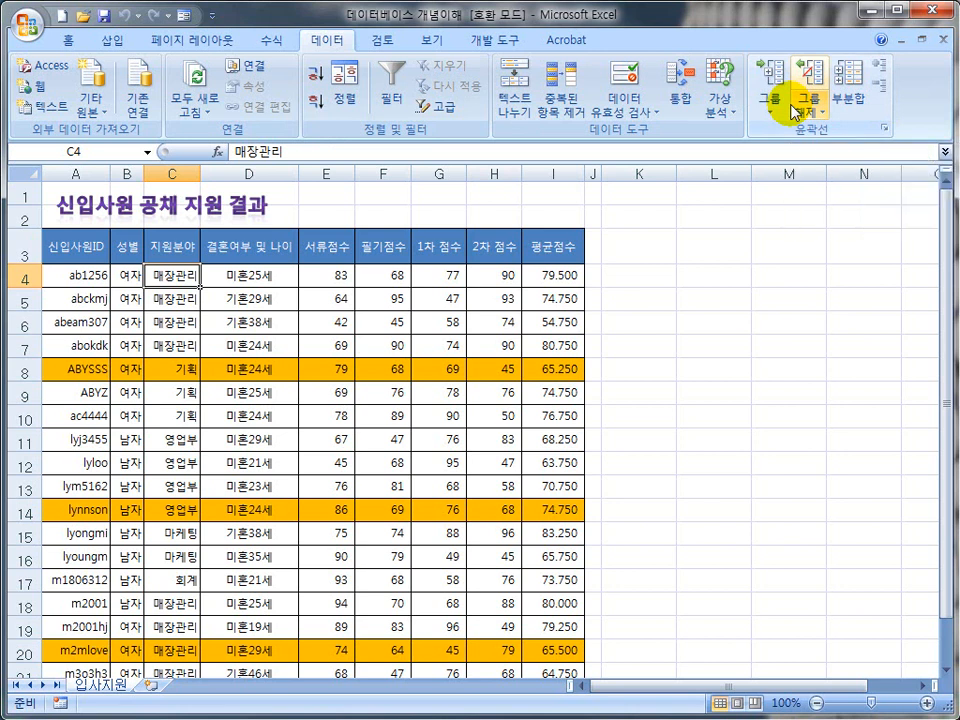
left_click_drag(366, 53, 483, 137)
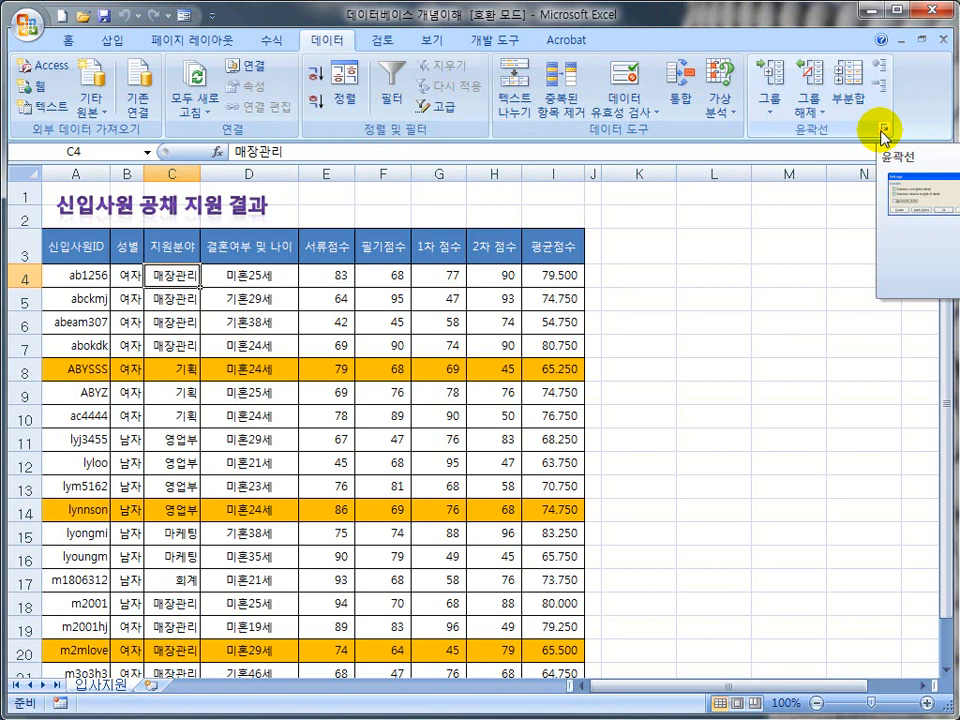
left_click(707, 278)
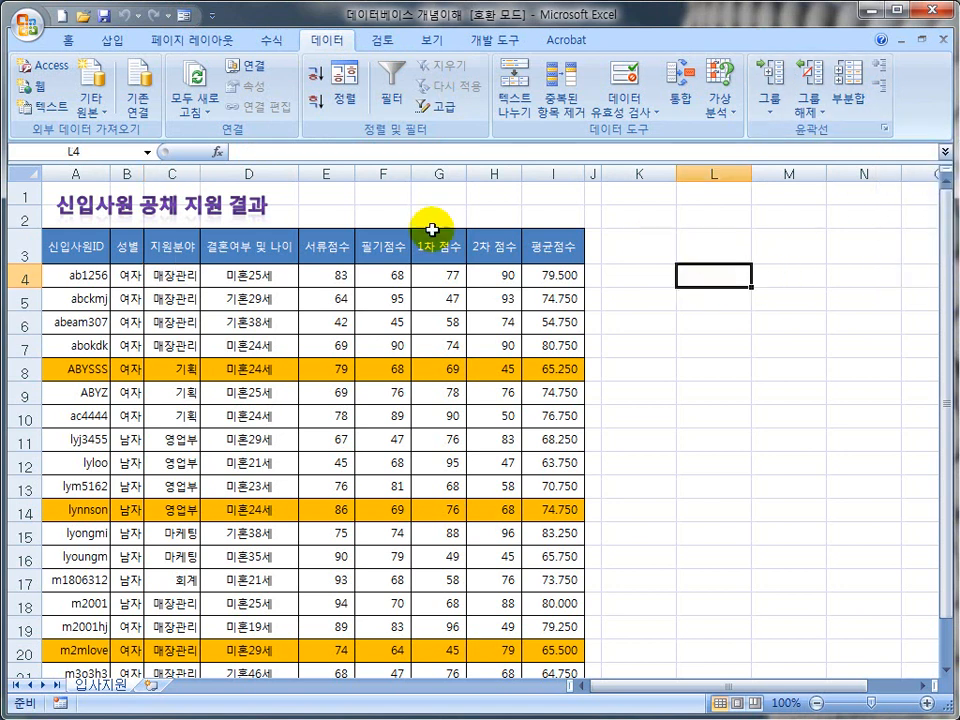
Step: Review the 피벗 테이블 and 표 commands for the applicant data, and the options offered under 가상 분석
left_click(110, 44)
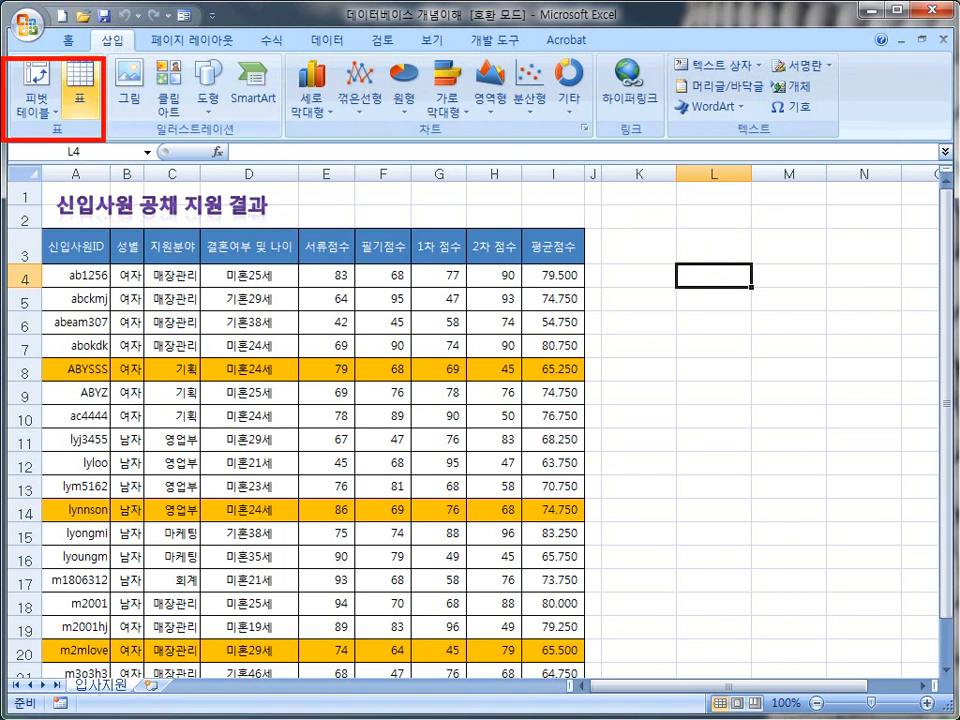
mouse_move(57, 268)
left_mouse_down()
mouse_move(404, 424)
mouse_move(530, 566)
mouse_move(823, 688)
mouse_move(584, 680)
left_mouse_up()
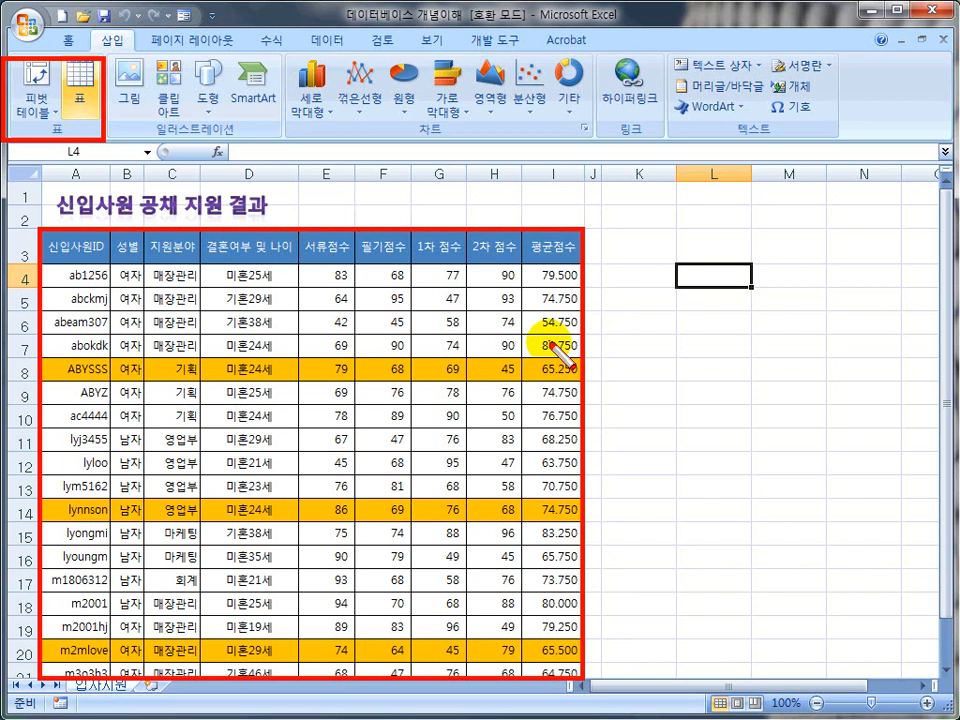
key("Escape")
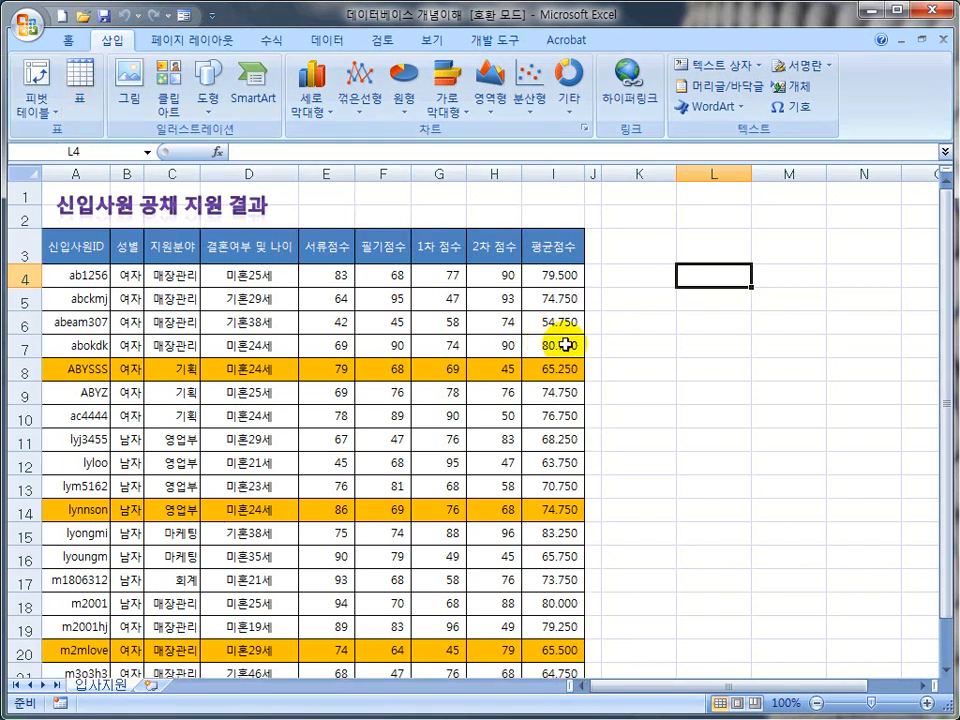
left_click(382, 40)
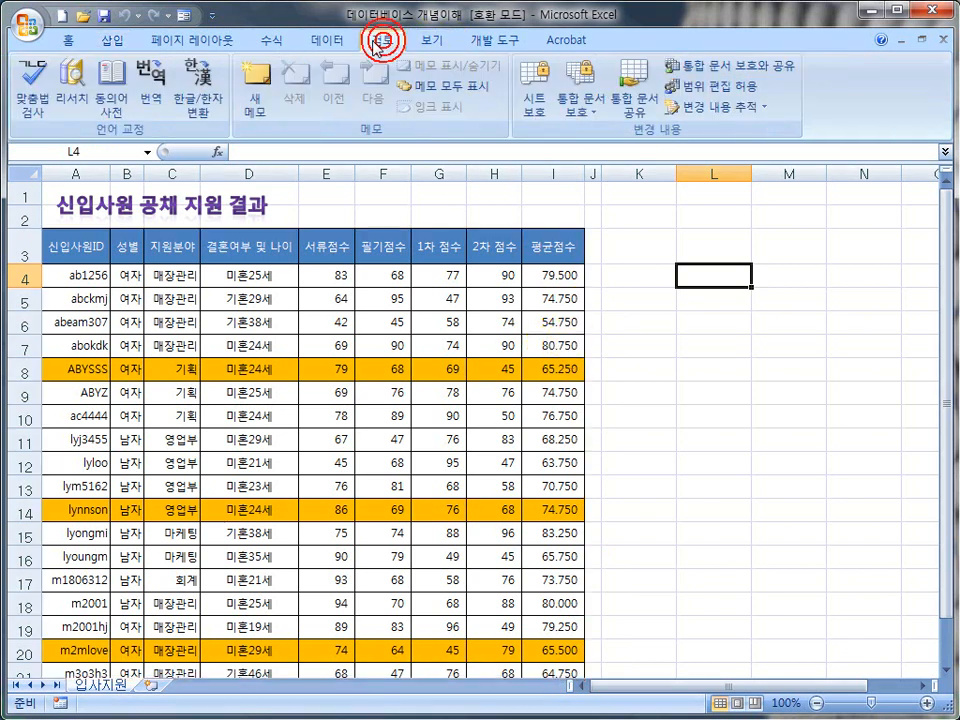
left_click(327, 40)
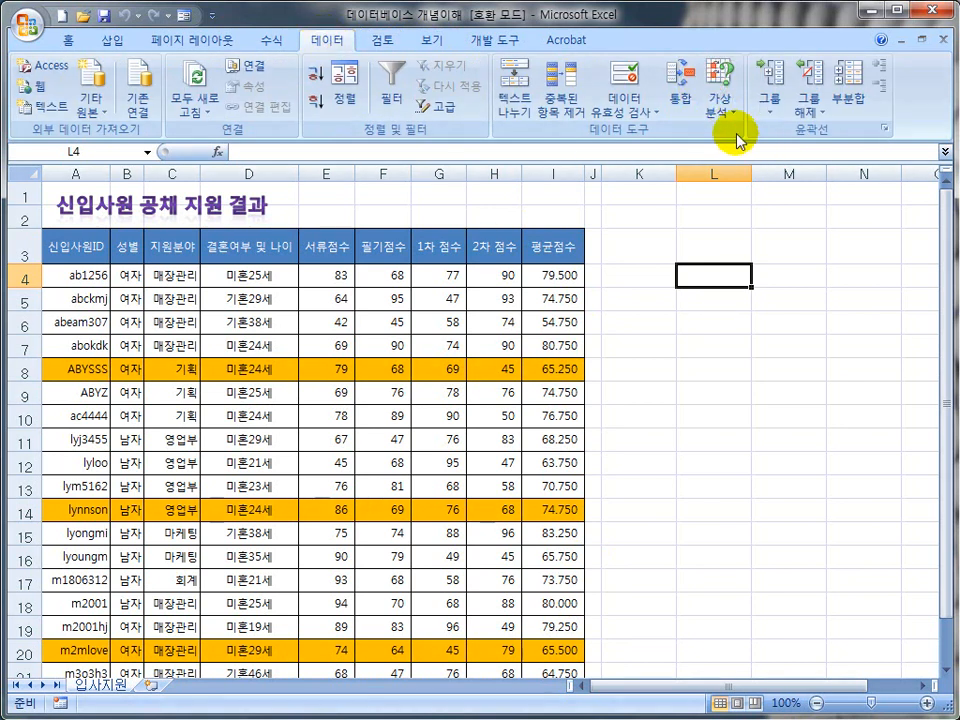
left_click(719, 108)
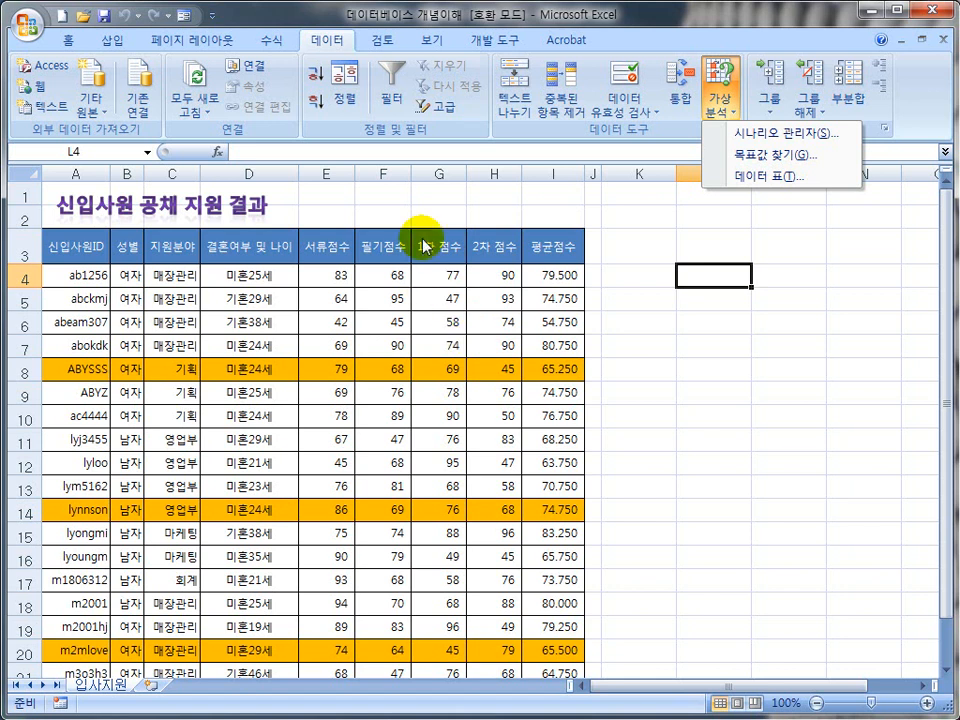
left_click(650, 271)
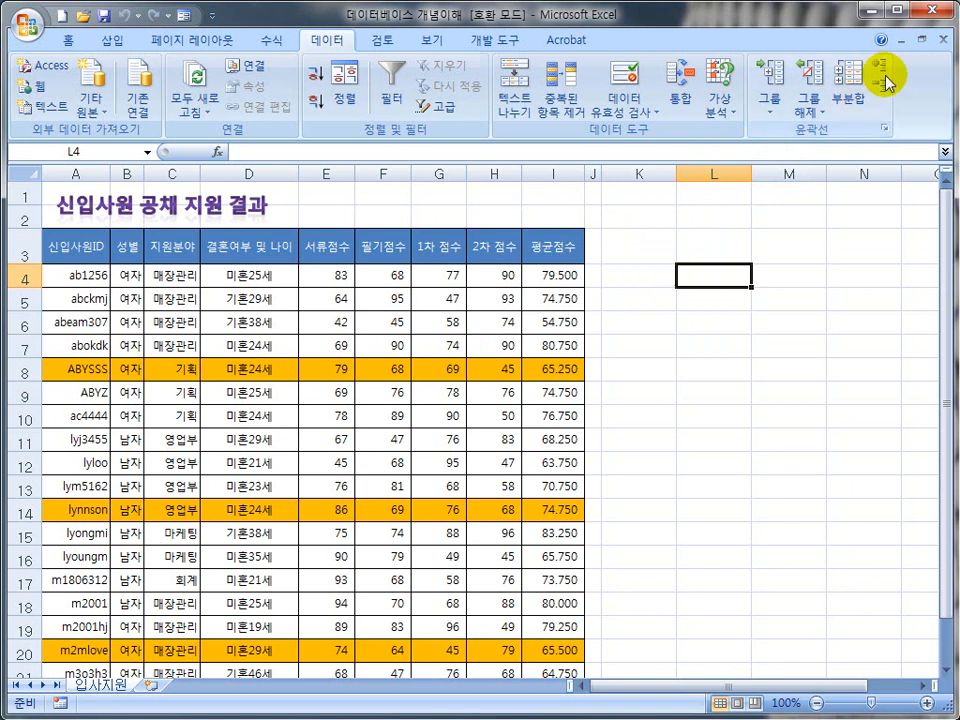
Step: Close the applicant results workbook and open the workbook 중복데이터 제거 from the Lesson16 folder
left_click(942, 42)
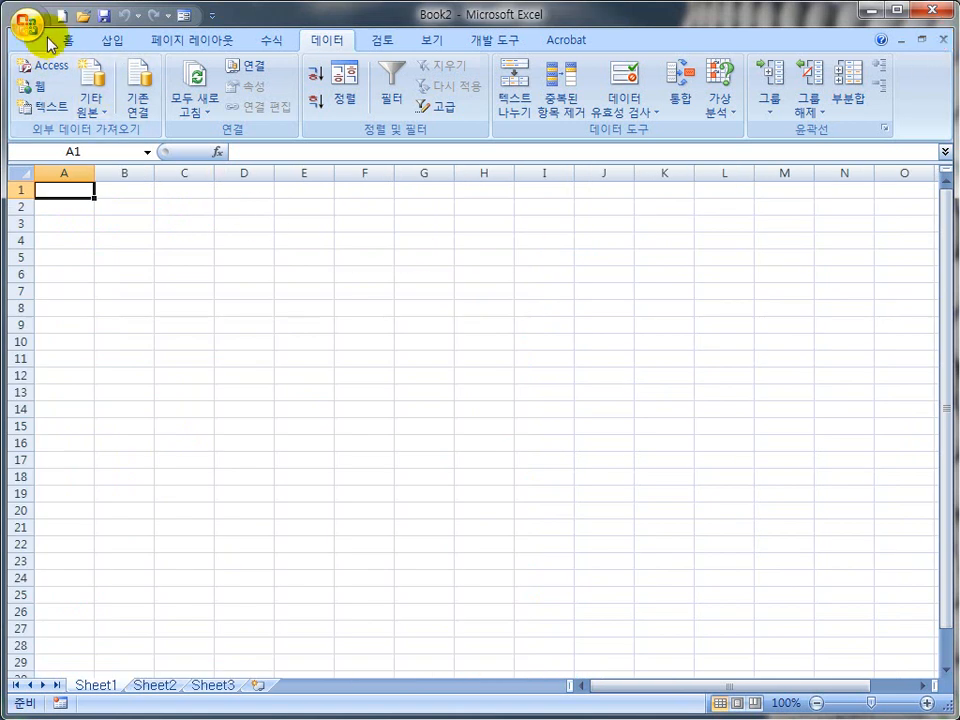
left_click(80, 17)
left_click(230, 150)
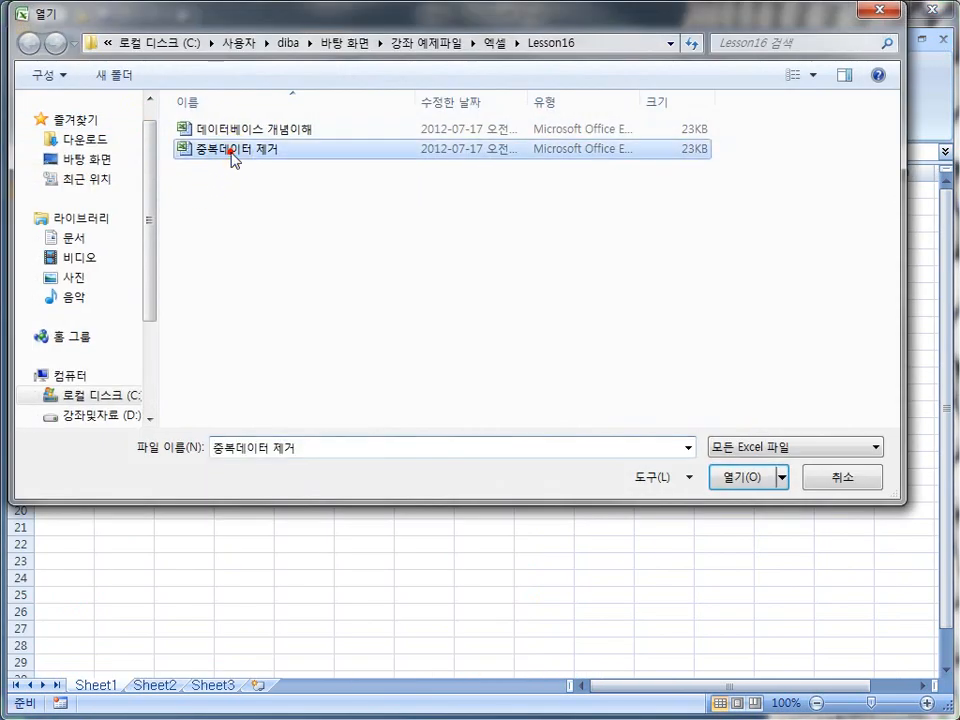
left_click(745, 492)
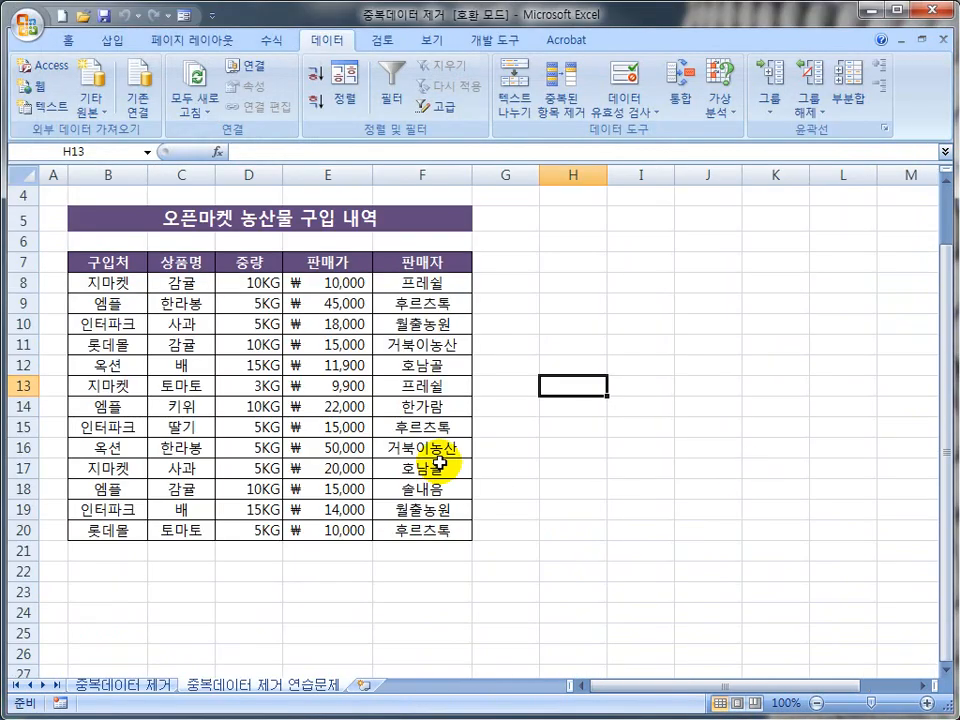
Step: Switch from the 오픈마켓 농산물 구입 내역 table to the sheet 중복데이터 제거 and select empty cell B22
left_click(533, 483)
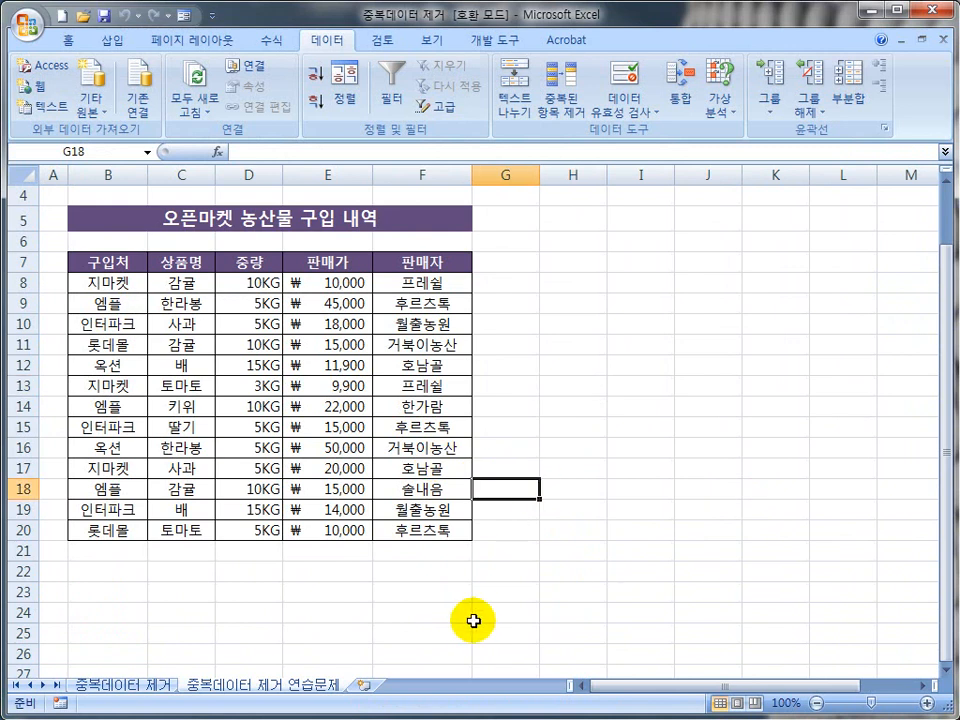
mouse_move(78, 684)
left_mouse_down()
mouse_move(189, 701)
mouse_move(171, 643)
mouse_move(350, 705)
left_mouse_up()
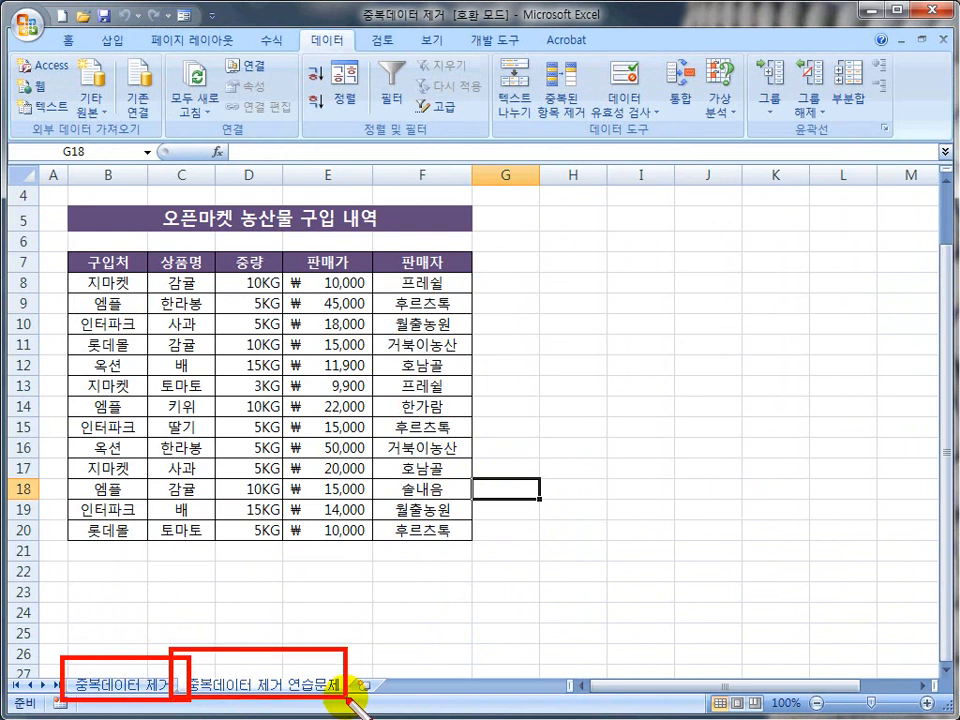
left_click(128, 685)
left_click(167, 620)
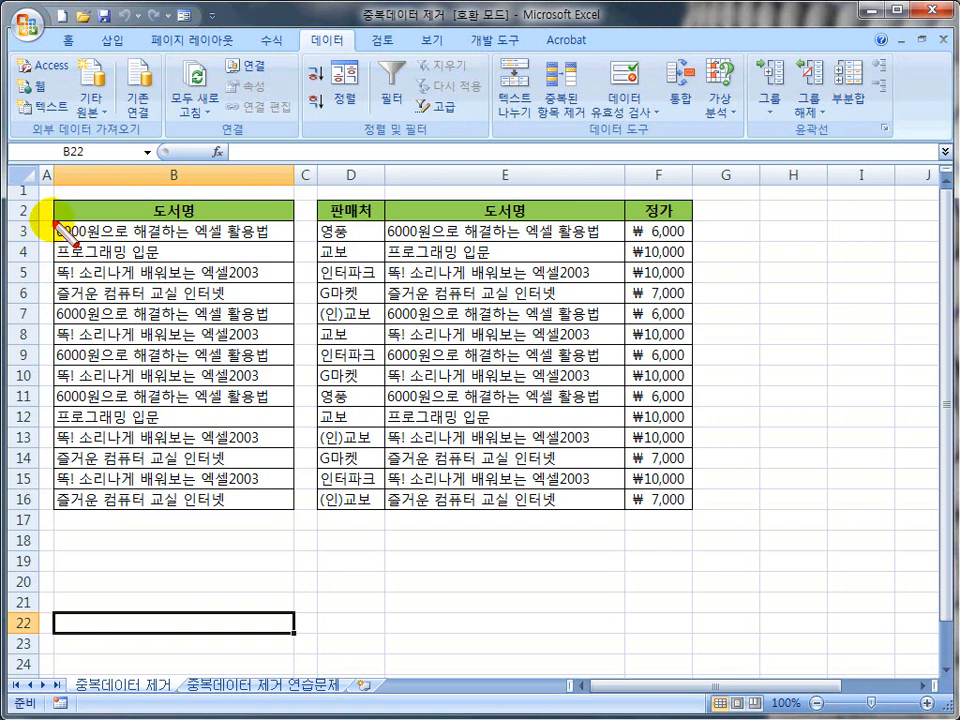
Step: Remove the duplicate book titles from B3:B16 based on the 도서명 column, and select empty cell B12
left_click_drag(90, 231, 176, 503)
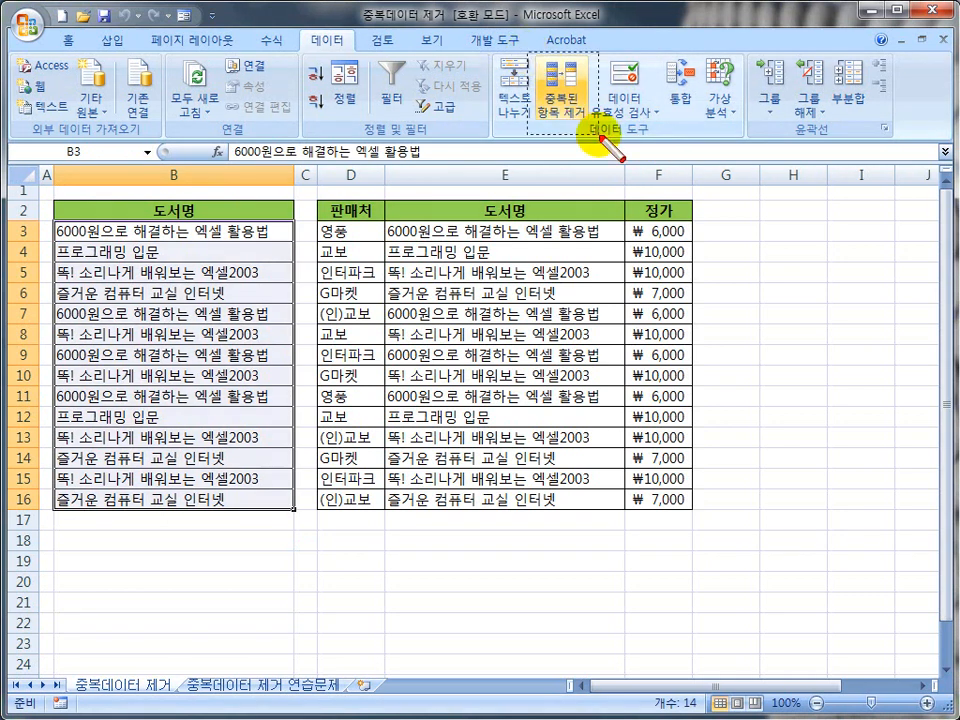
left_click(560, 100)
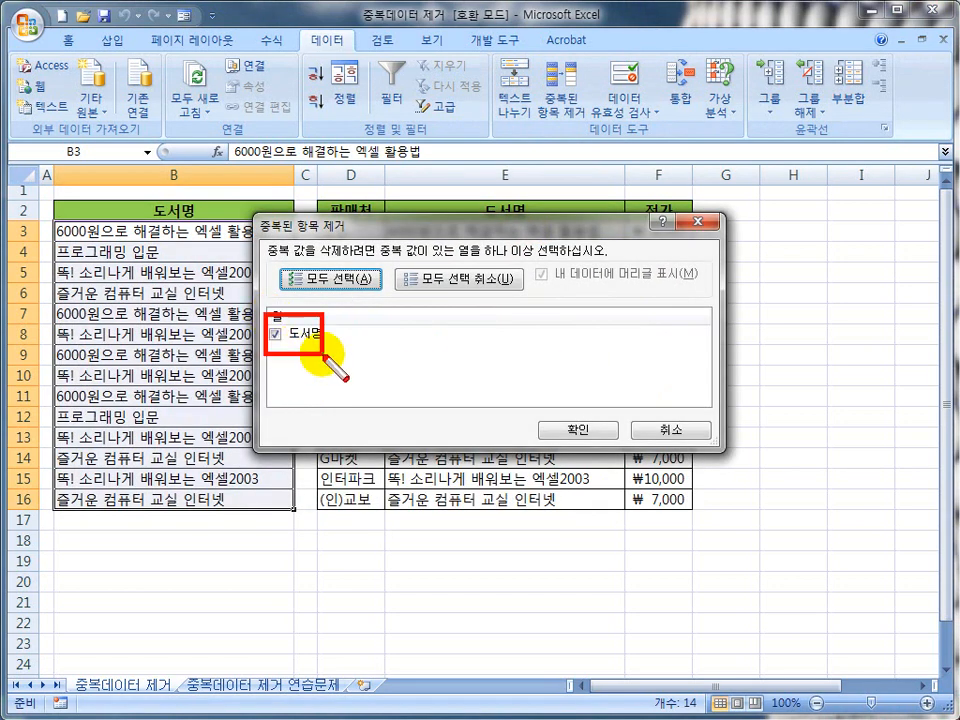
left_click(578, 430)
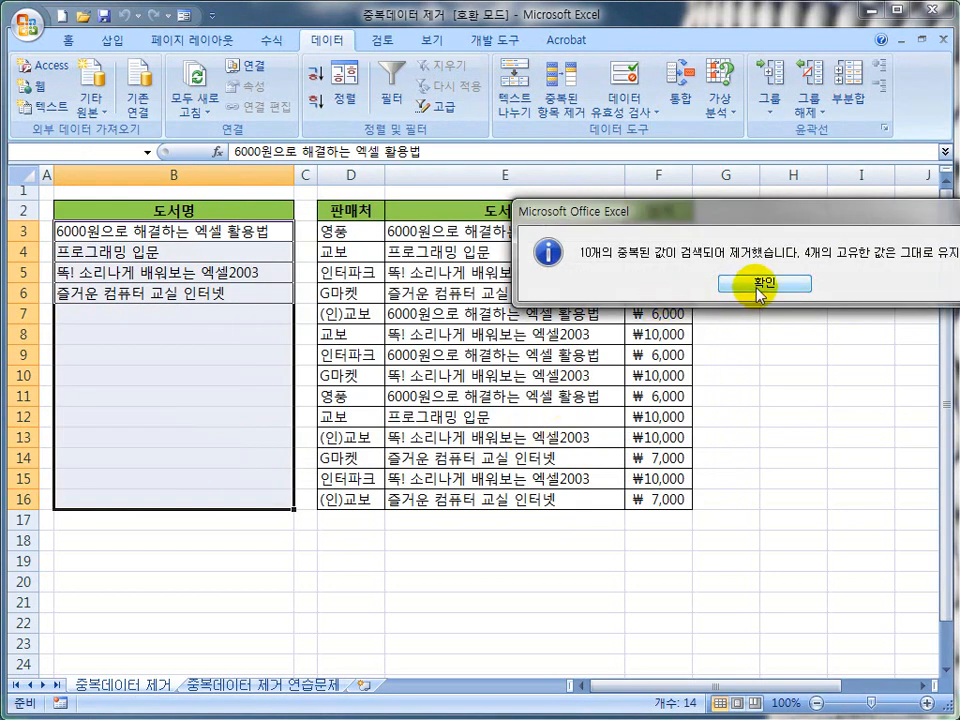
left_click_drag(681, 214, 421, 238)
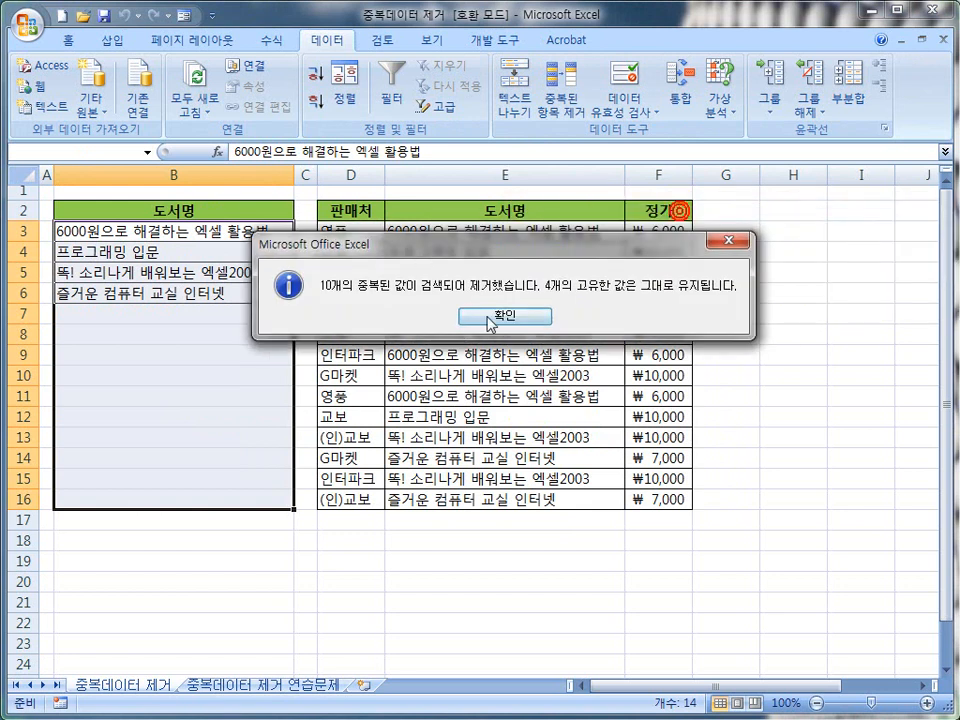
left_click(564, 317)
left_click(168, 419)
left_click(168, 419)
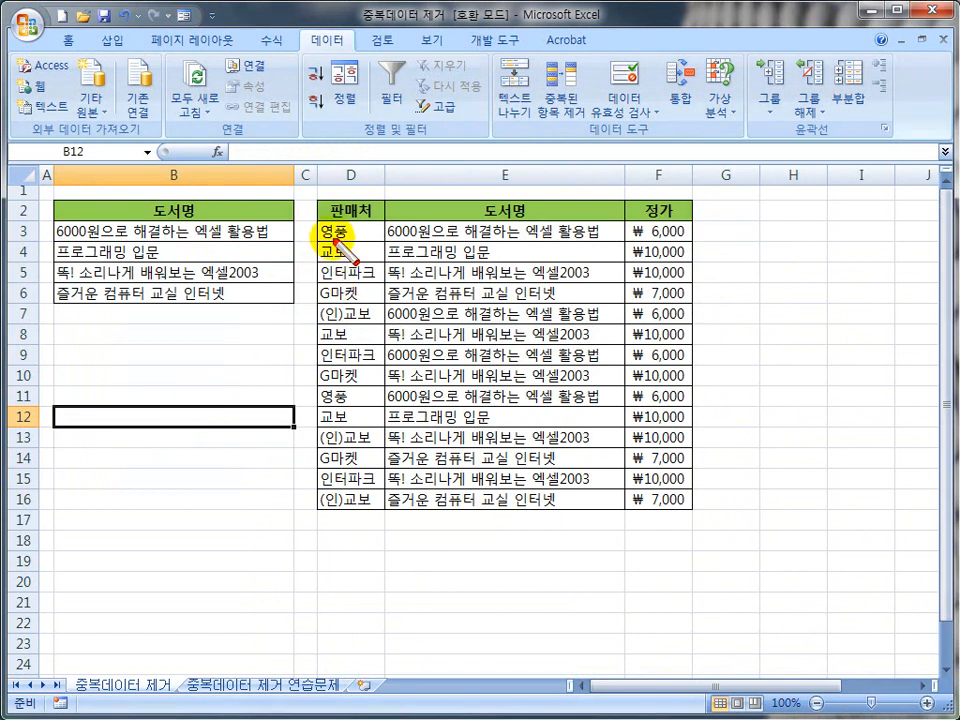
Step: Try removing the duplicate rows from D3:F16 based on the 판매처 column only, and undo the removal
mouse_move(317, 214)
left_mouse_down()
mouse_move(536, 497)
mouse_move(682, 514)
left_mouse_up()
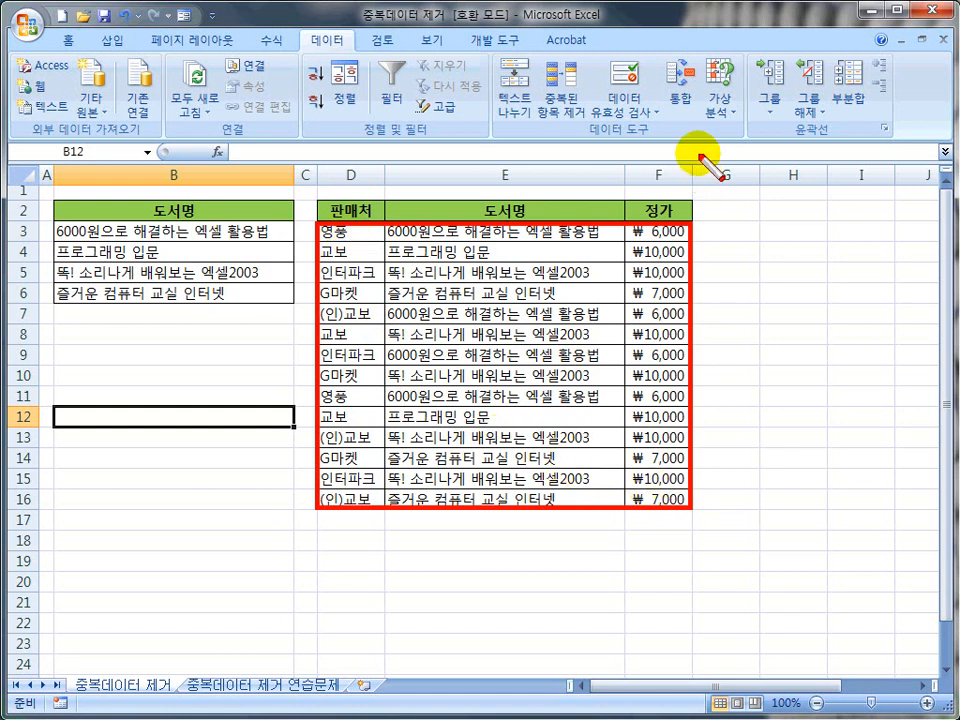
key("Escape")
mouse_move(352, 231)
left_mouse_down()
mouse_move(378, 320)
mouse_move(553, 454)
mouse_move(666, 503)
left_mouse_up()
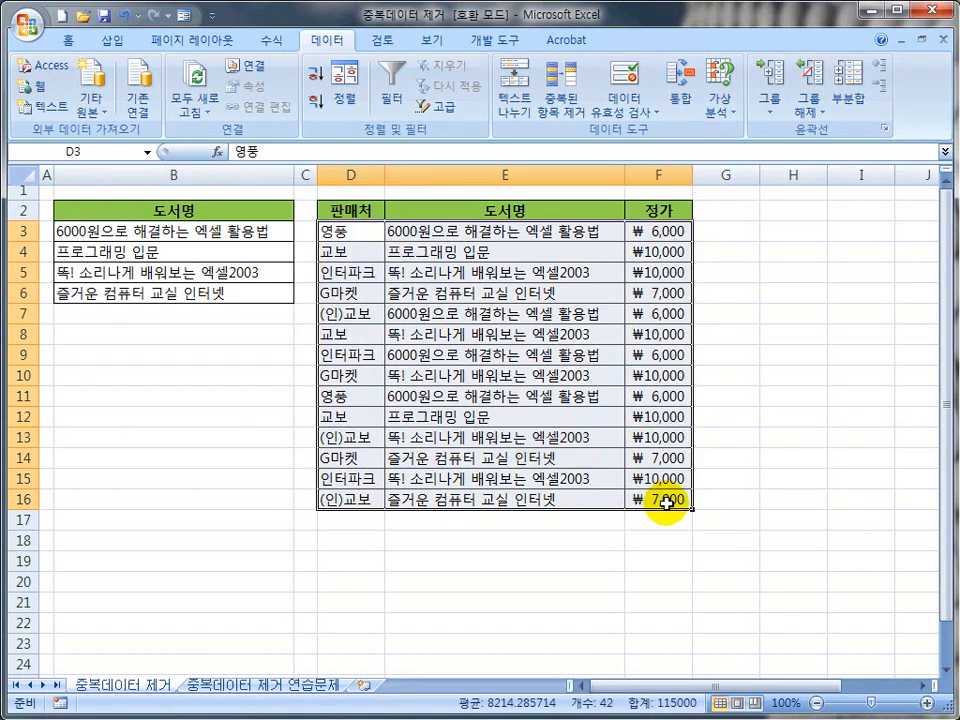
left_click_drag(526, 54, 594, 128)
left_click(567, 95)
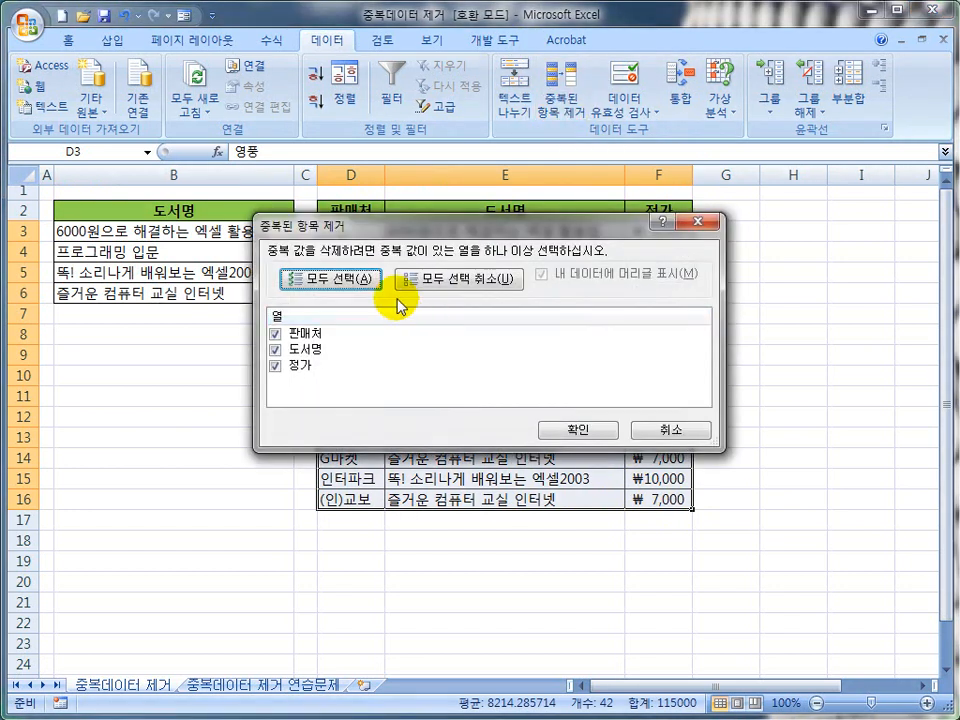
left_click(275, 349)
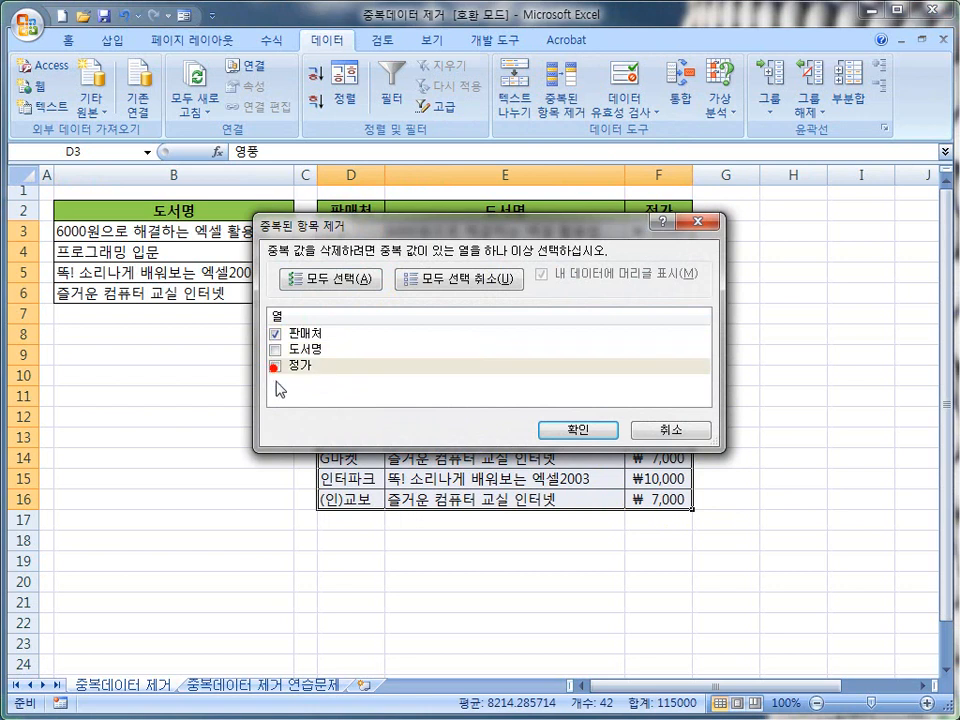
left_click(275, 366)
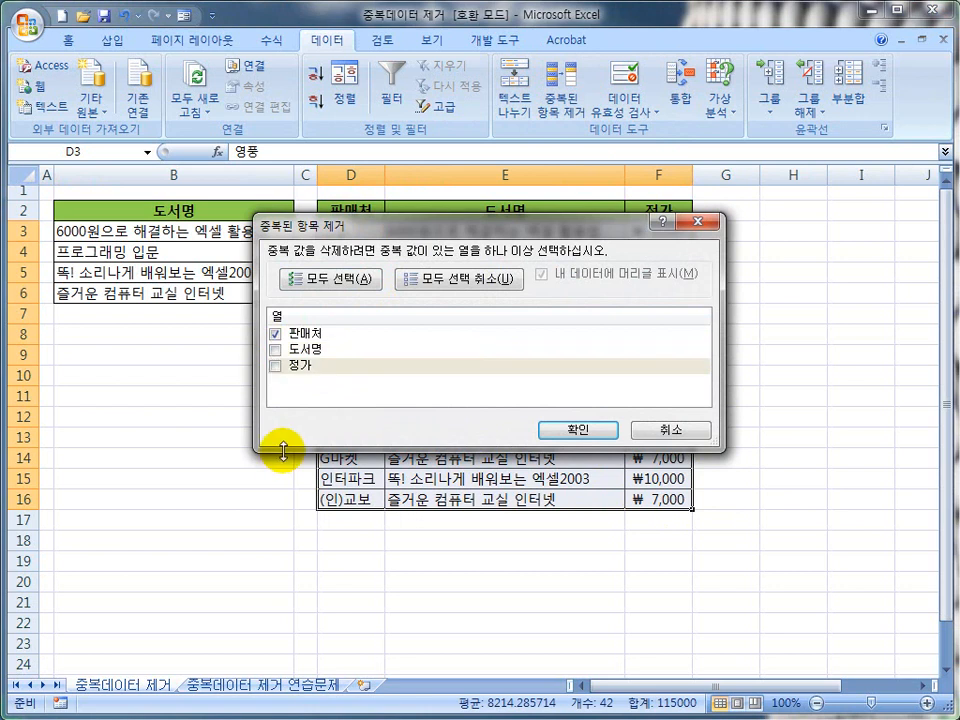
left_click(559, 427)
left_click(745, 285)
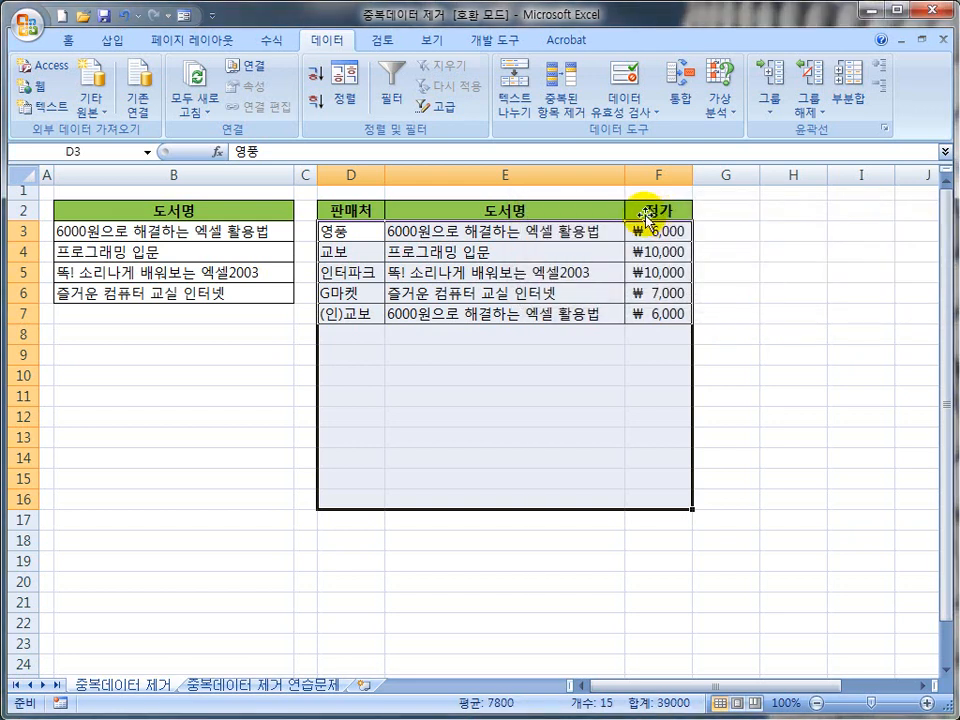
left_click(363, 353)
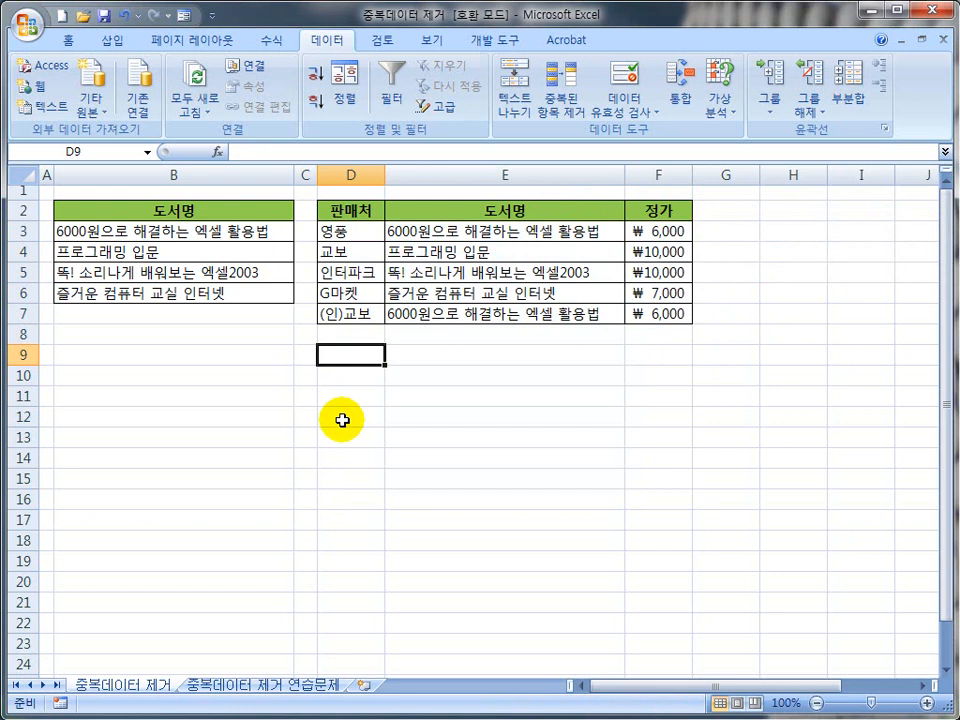
key("ctrl+z")
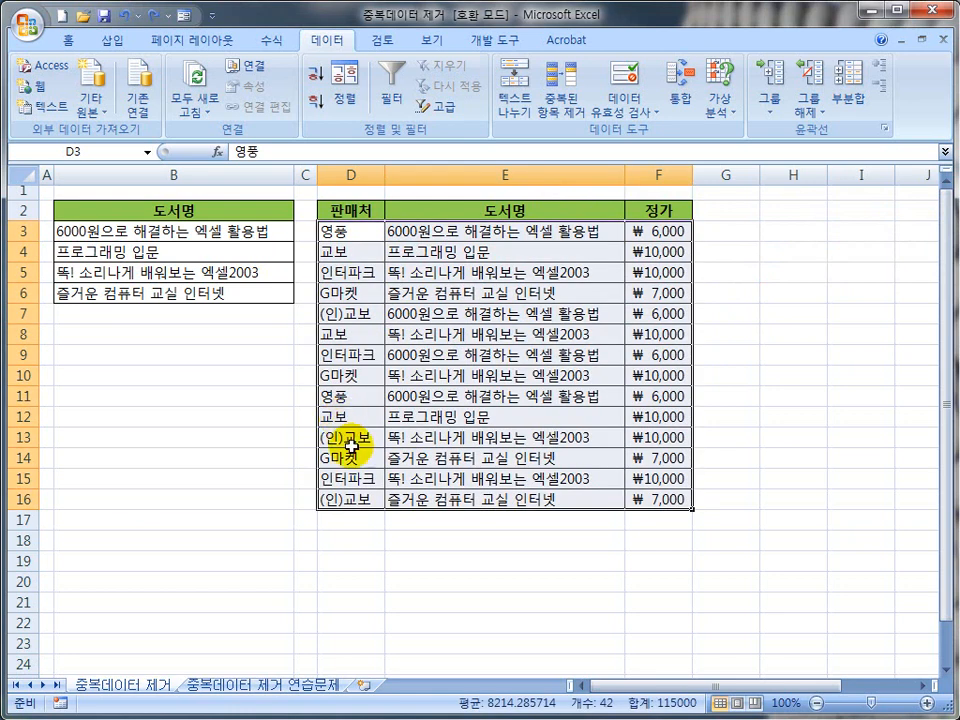
Step: Remove the duplicate rows from D3:F16 based on the 판매처 and 도서명 columns, and select empty cell B14
left_click(379, 540)
left_click_drag(349, 229, 628, 489)
left_click_drag(318, 224, 382, 490)
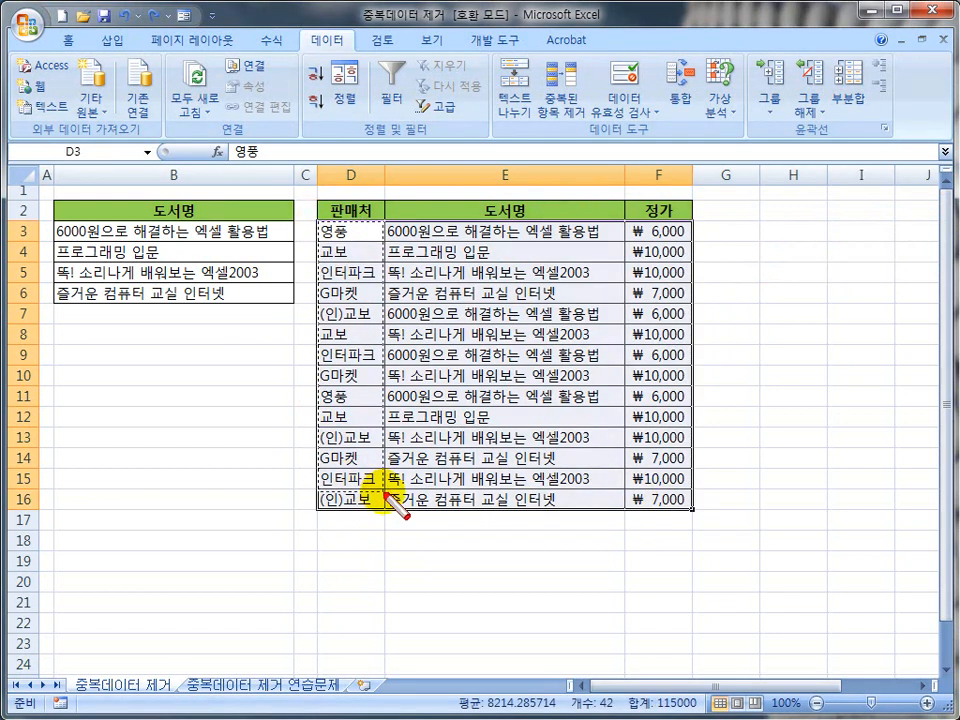
left_click_drag(408, 224, 542, 486)
key("Escape")
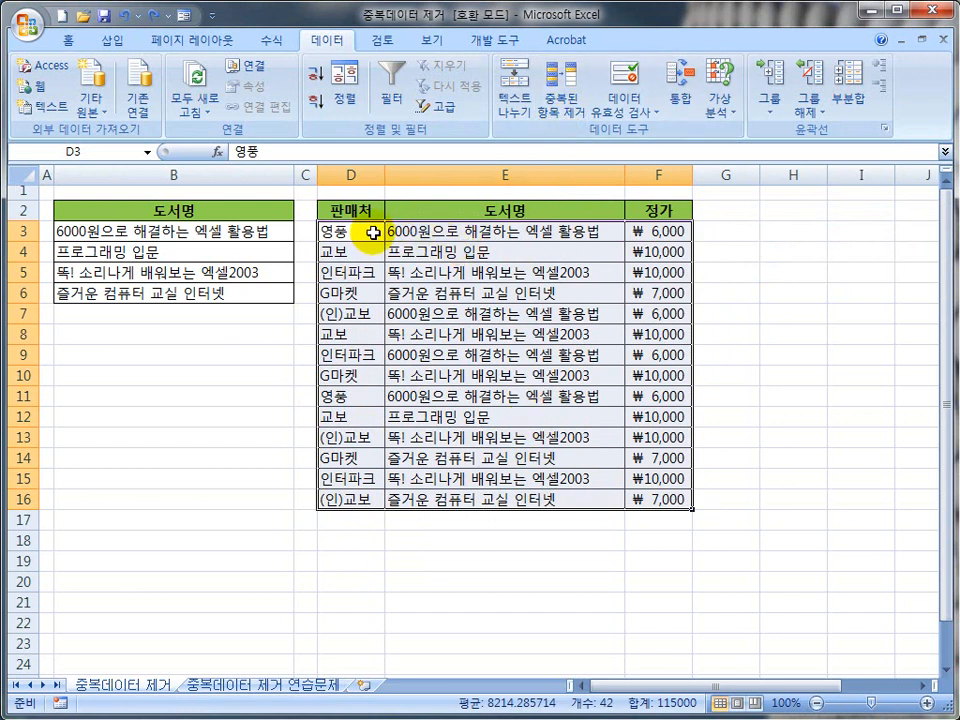
key("ctrl+2")
left_click_drag(529, 54, 614, 134)
key("Escape")
left_click(560, 95)
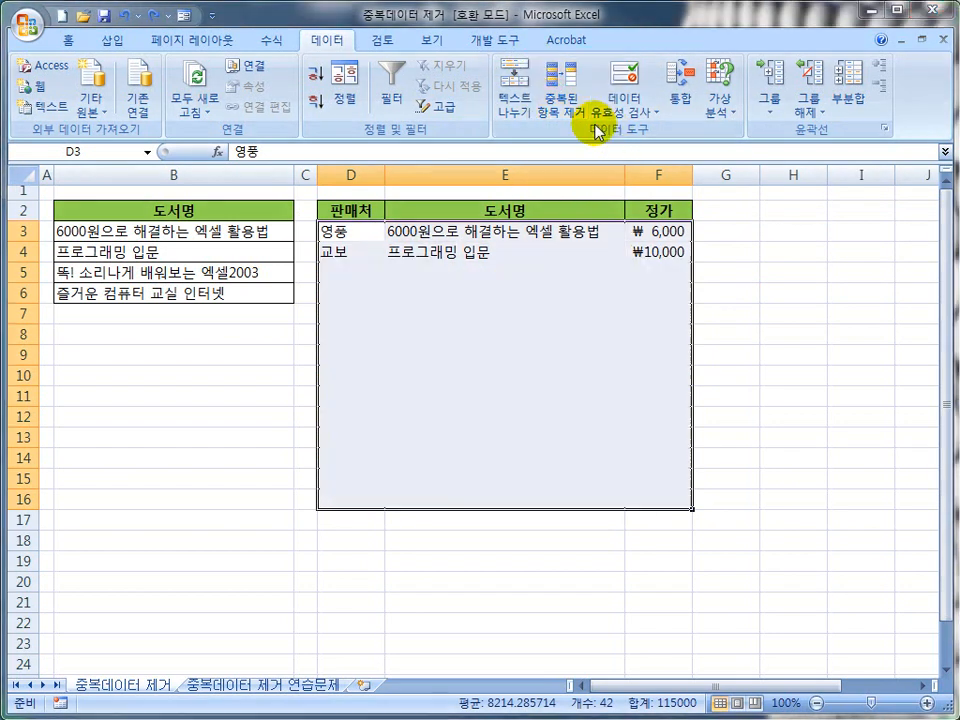
key("ctrl+2")
left_click_drag(257, 318, 326, 346)
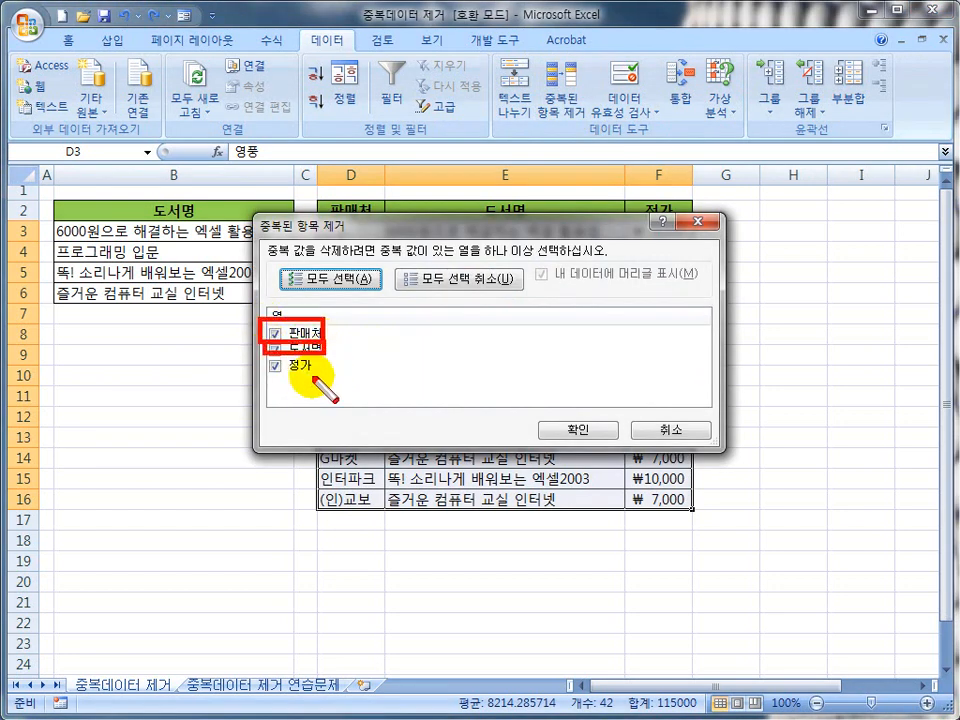
key("Escape")
left_click(275, 366)
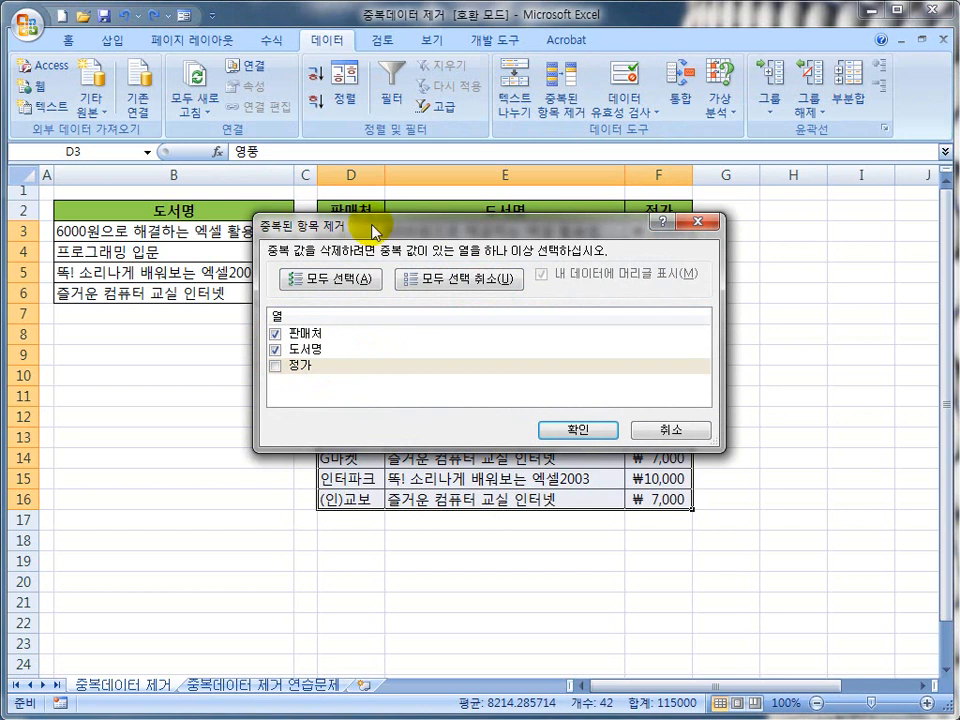
left_click(562, 431)
left_click_drag(686, 220, 380, 380)
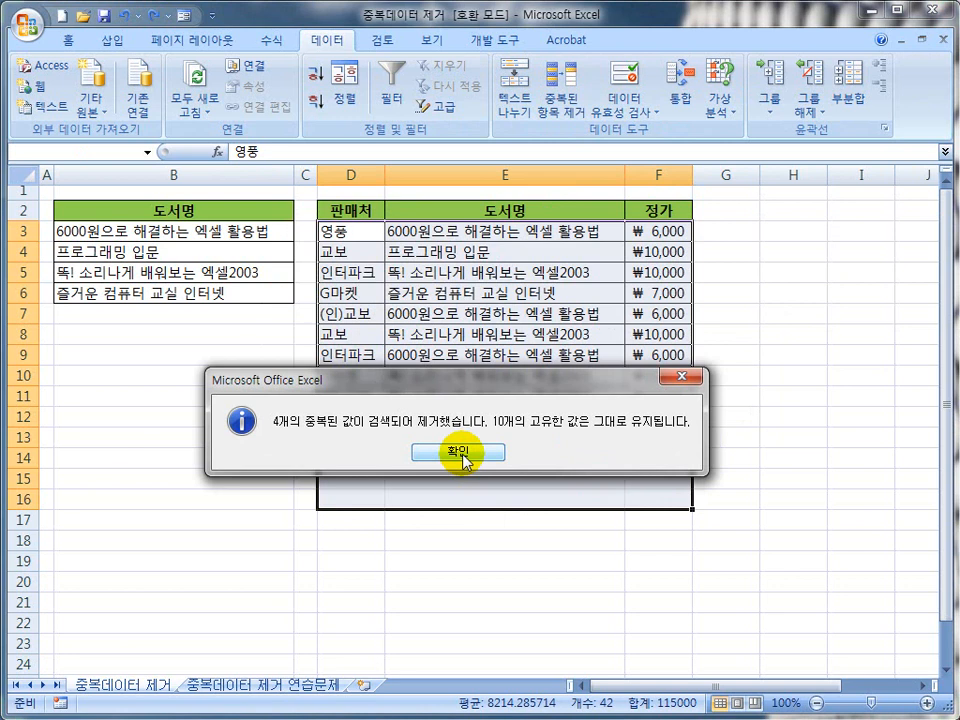
left_click(463, 455)
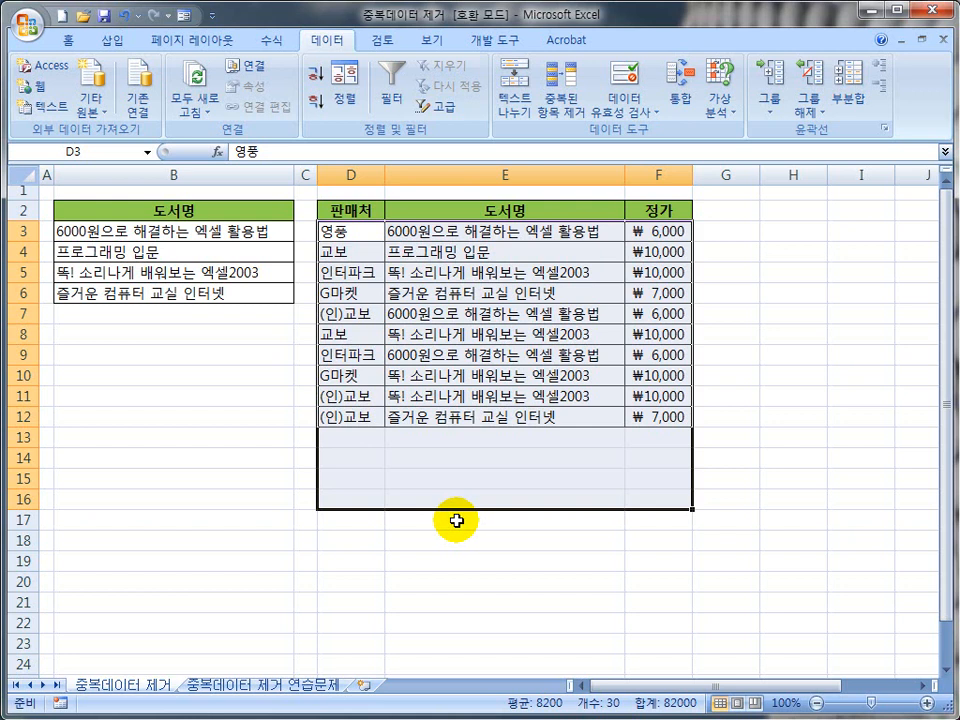
left_click(272, 452)
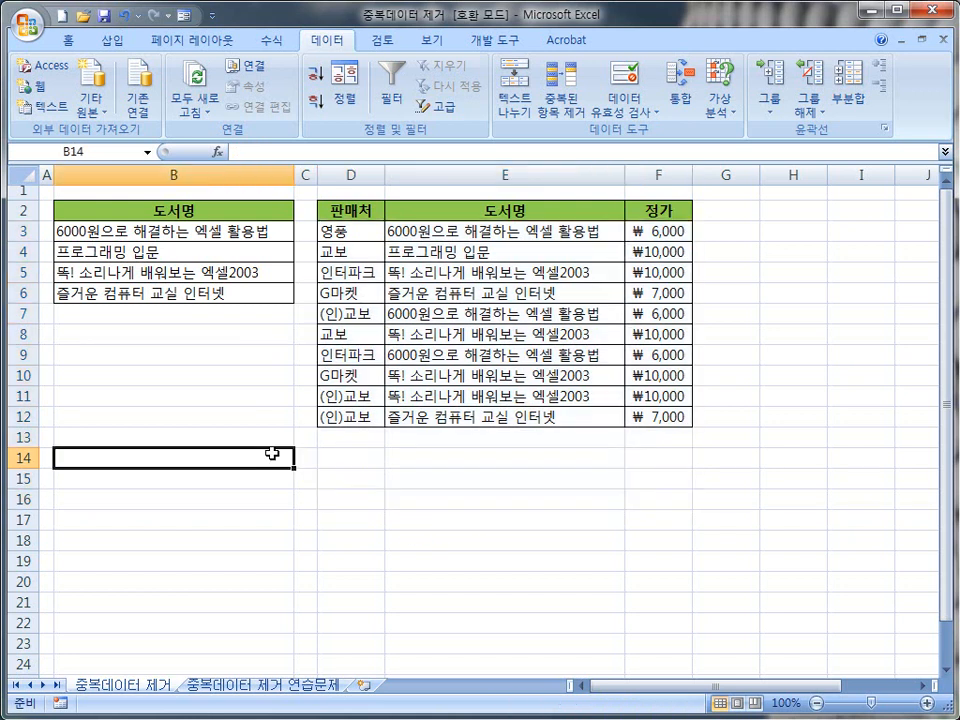
Step: Switch to the sheet 중복데이터 제거 연습문제 and select empty cell H16 beside the purchase table
left_click(237, 688)
left_click(561, 452)
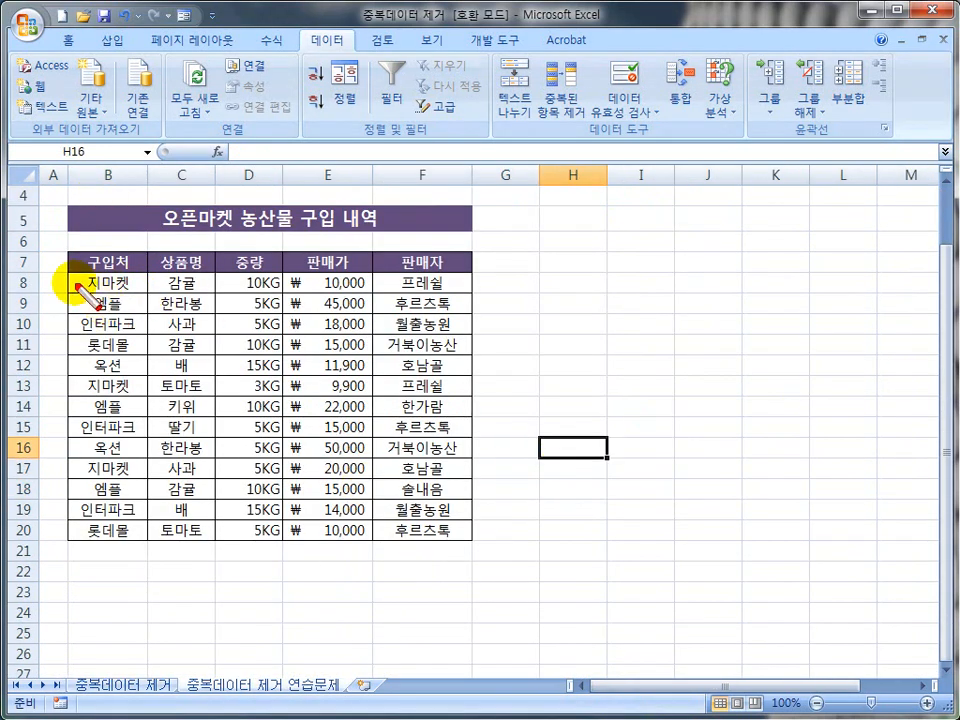
mouse_move(67, 273)
left_mouse_down()
mouse_move(311, 482)
mouse_move(478, 552)
left_mouse_up()
key("Escape")
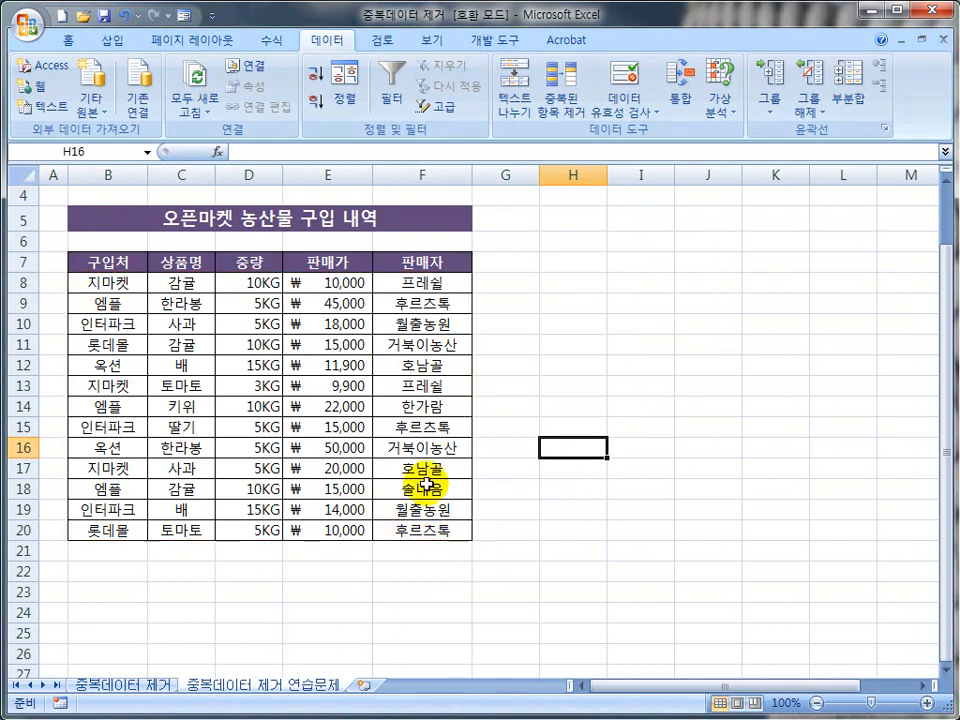
Step: Remove the duplicate purchase records from B8:F20 based on the 구입처 and 판매자 columns, and select cell D14
left_click_drag(120, 290, 407, 530)
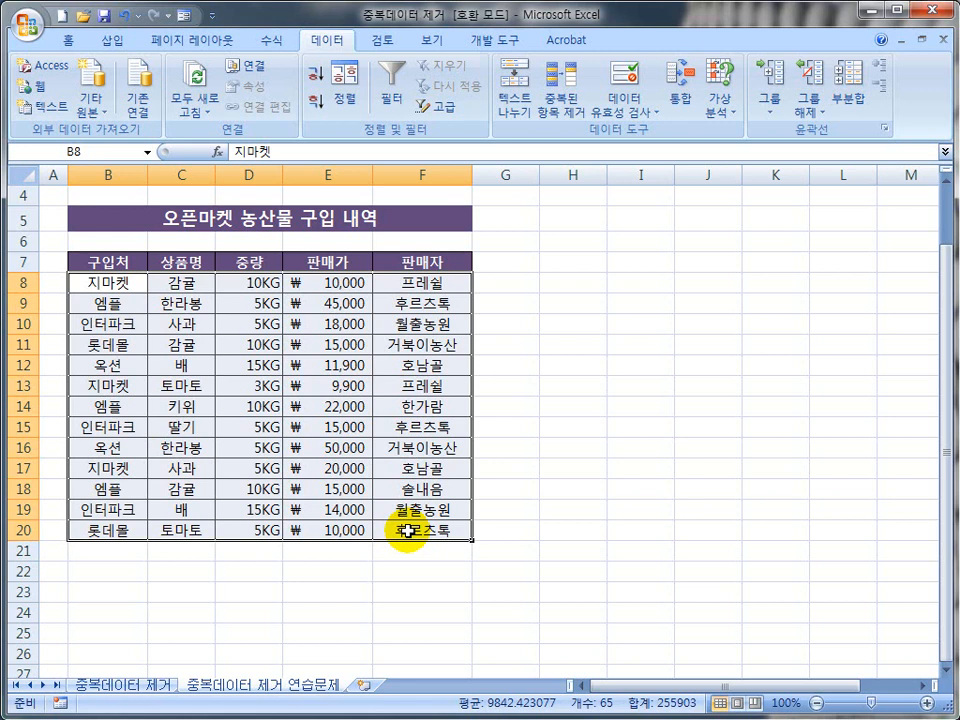
left_click(575, 105)
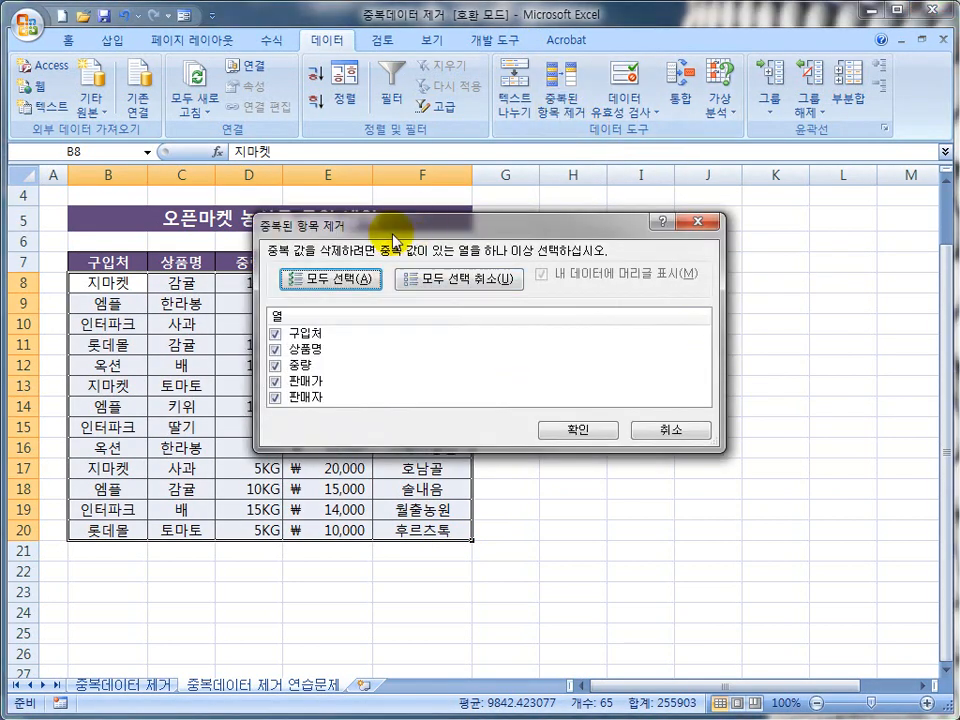
left_click_drag(390, 225, 427, 220)
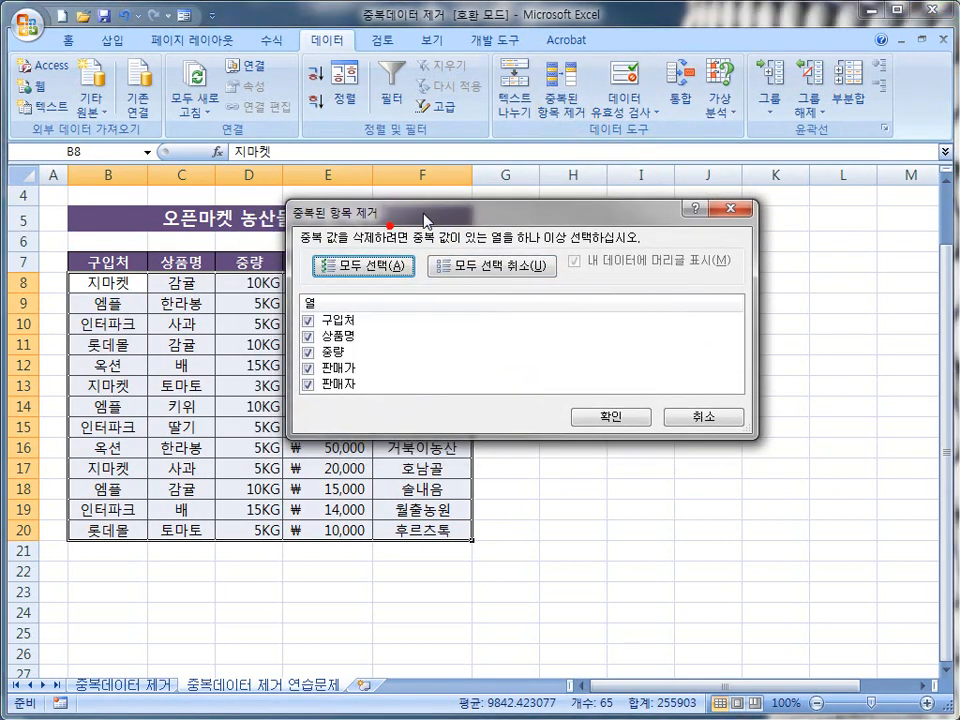
left_click(308, 336)
left_click(308, 352)
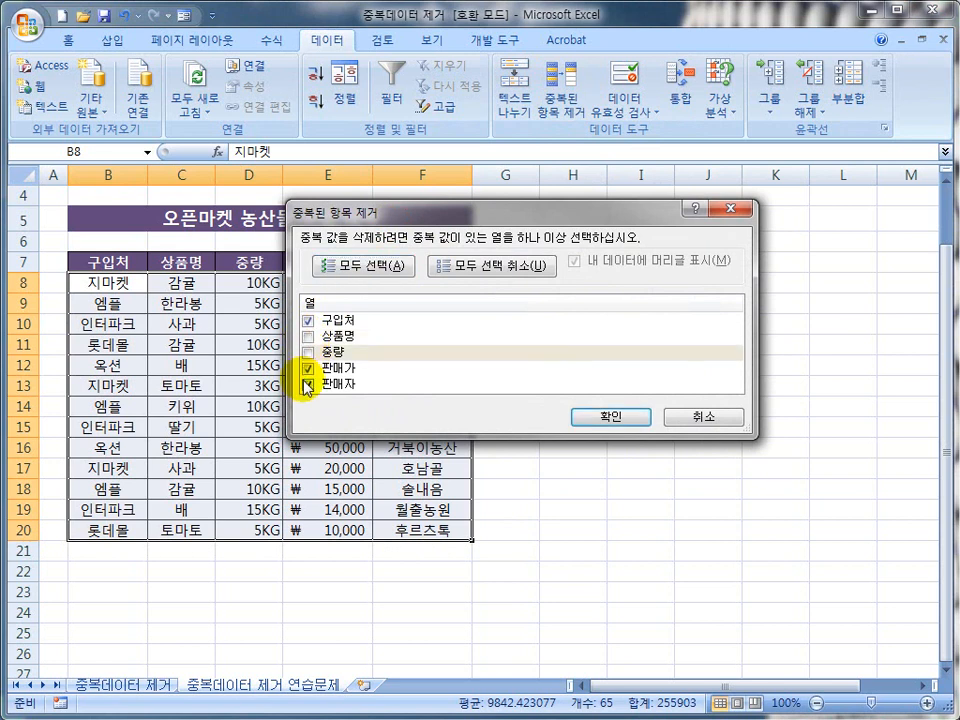
left_click(308, 368)
left_click_drag(364, 214, 357, 184)
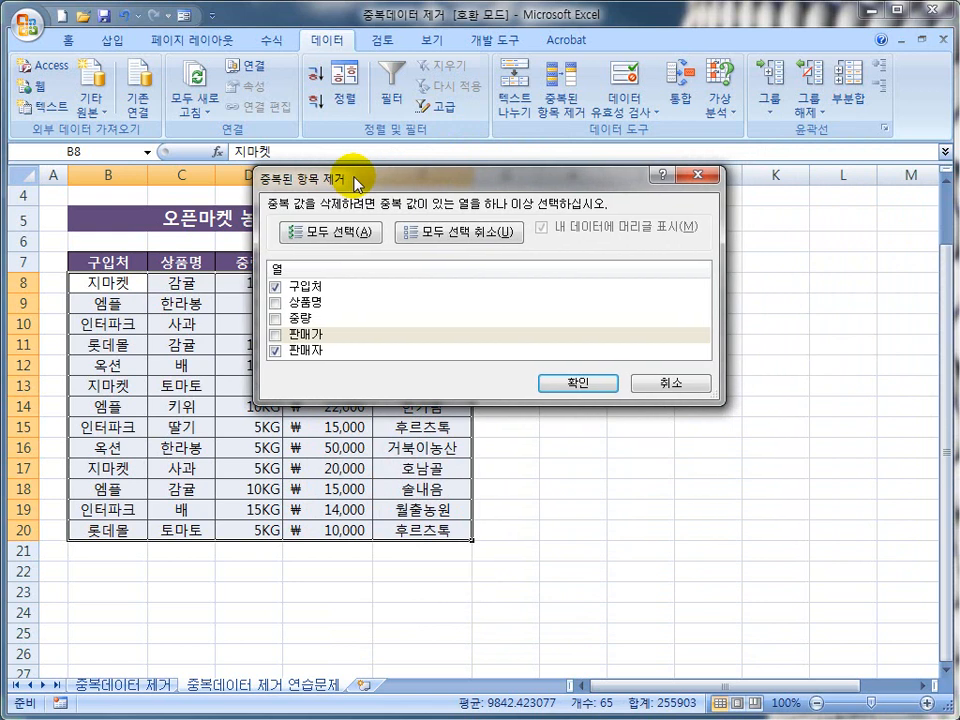
left_click_drag(357, 184, 378, 214)
left_click_drag(284, 372, 346, 394)
left_click_drag(286, 296, 358, 331)
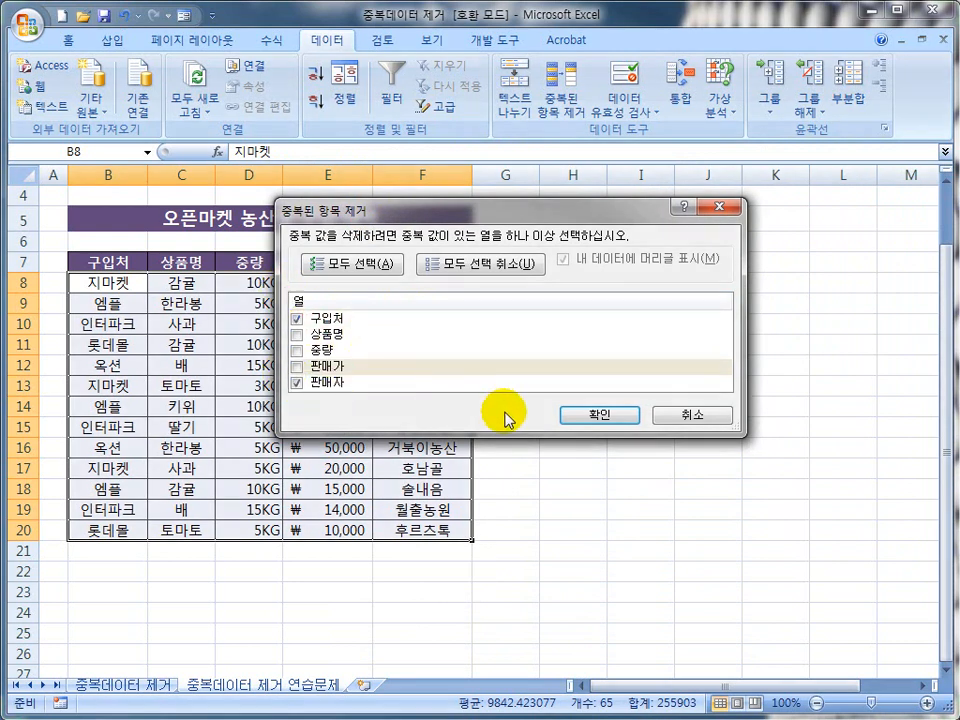
left_click(600, 416)
left_click_drag(735, 218, 471, 270)
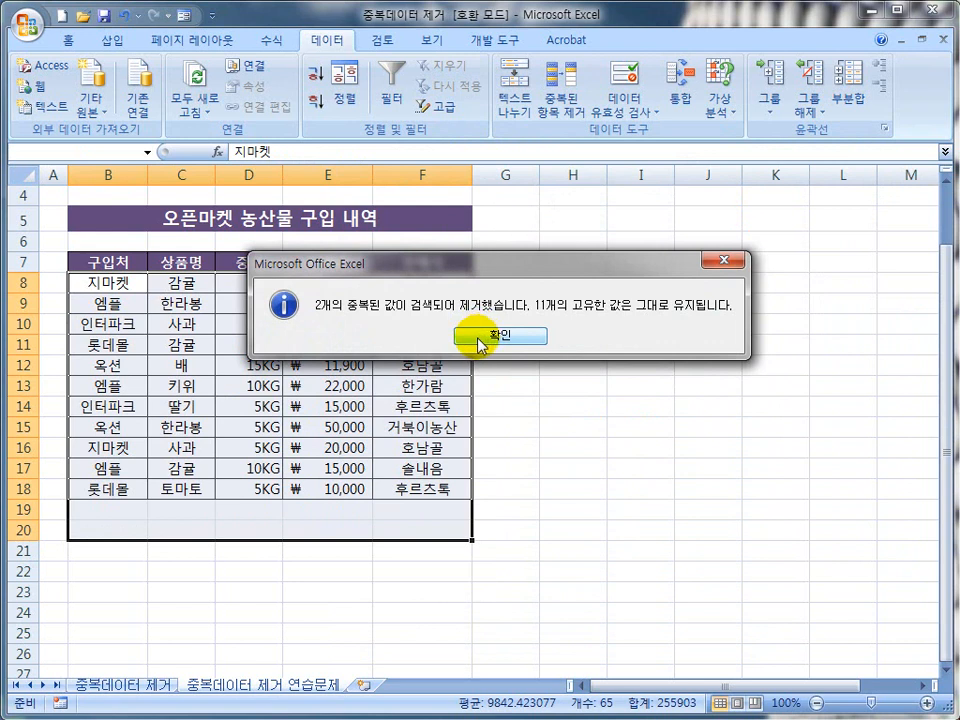
left_click(480, 338)
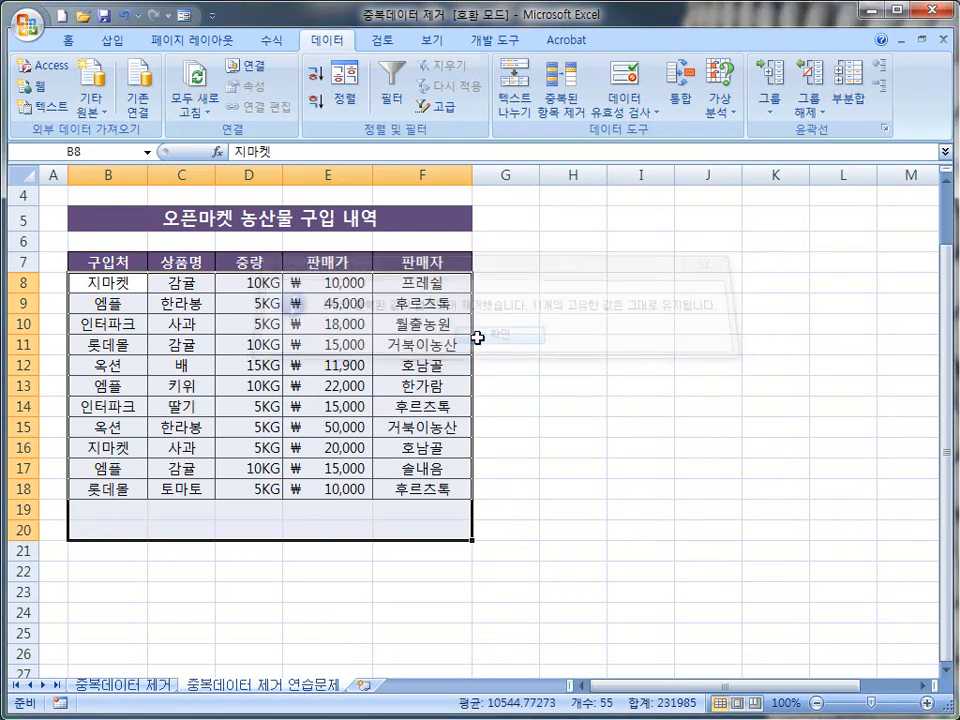
left_click(322, 407)
left_click(240, 406)
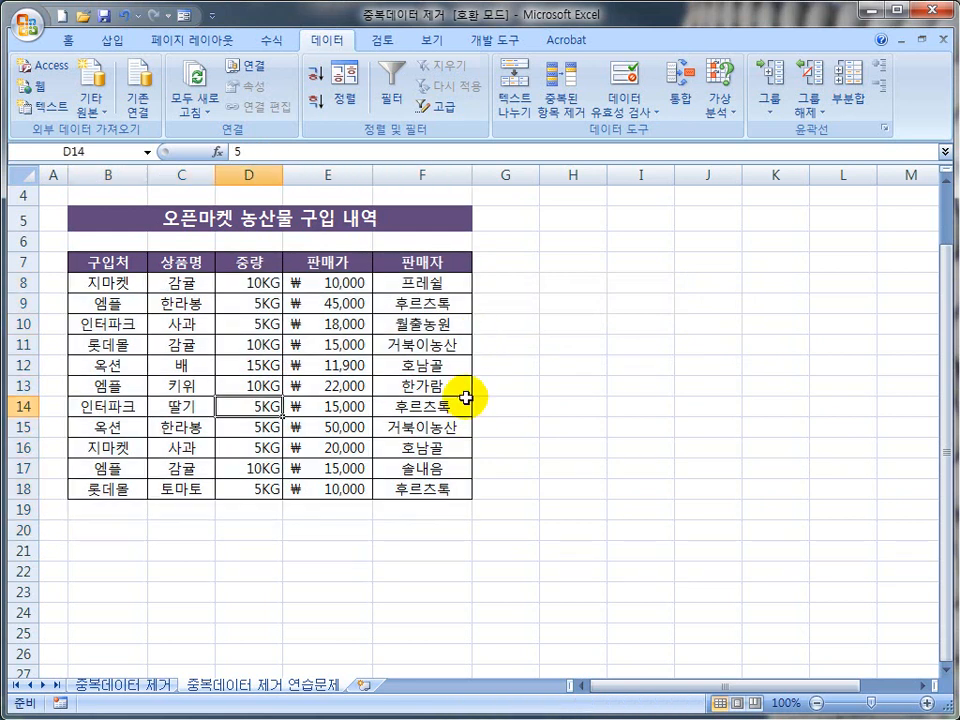